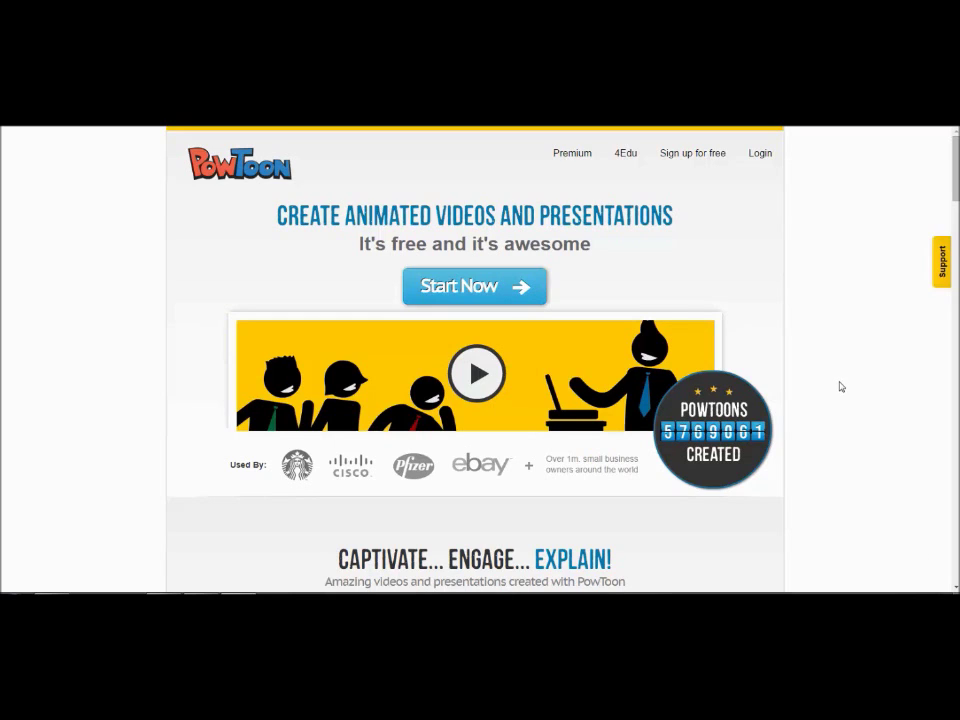
- Return to the PowToon home page and log in to reach the Dashboard with the UDL project
click(498, 290)
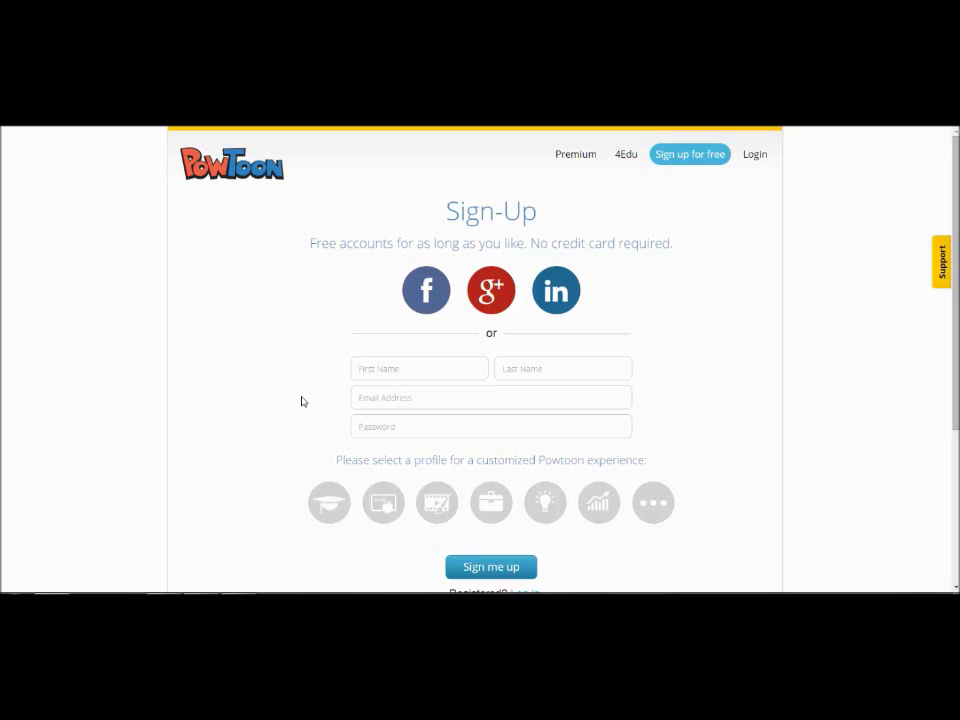
click(240, 168)
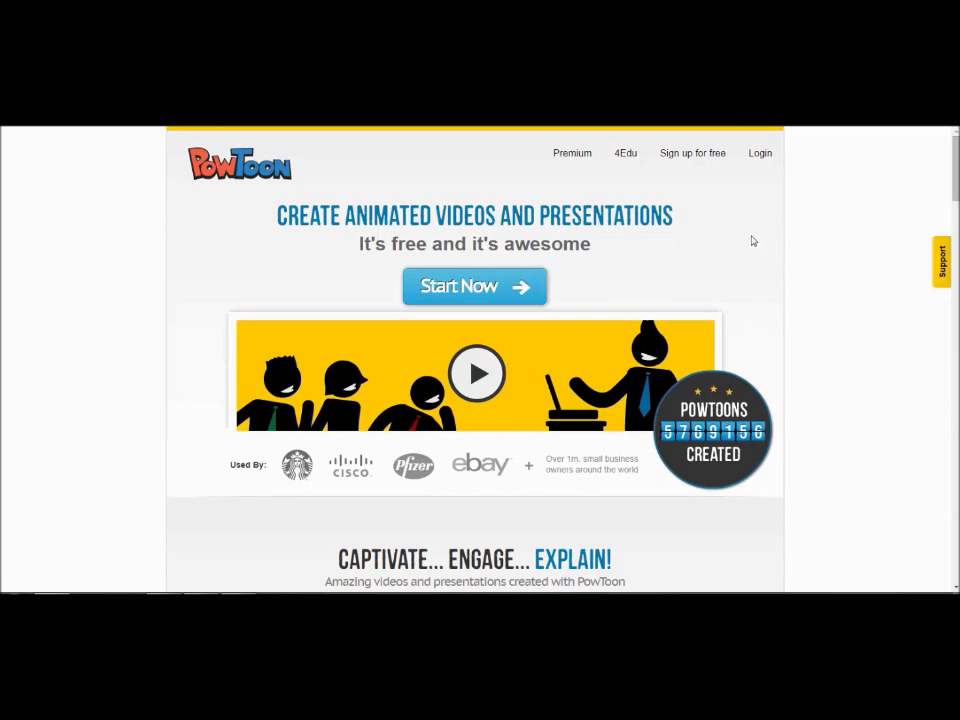
click(760, 155)
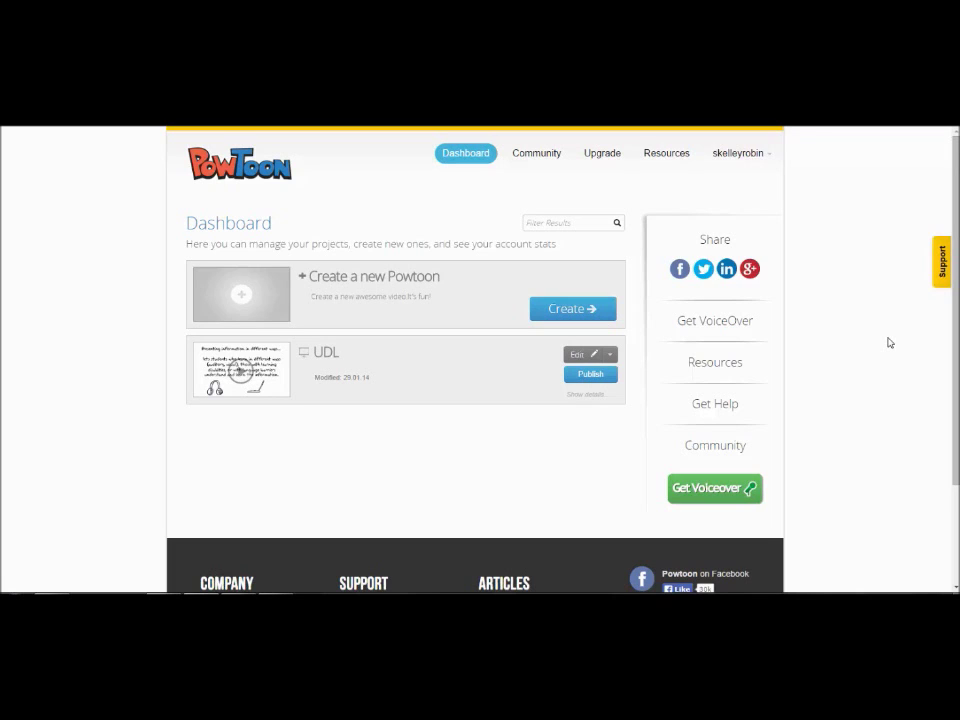
click(767, 162)
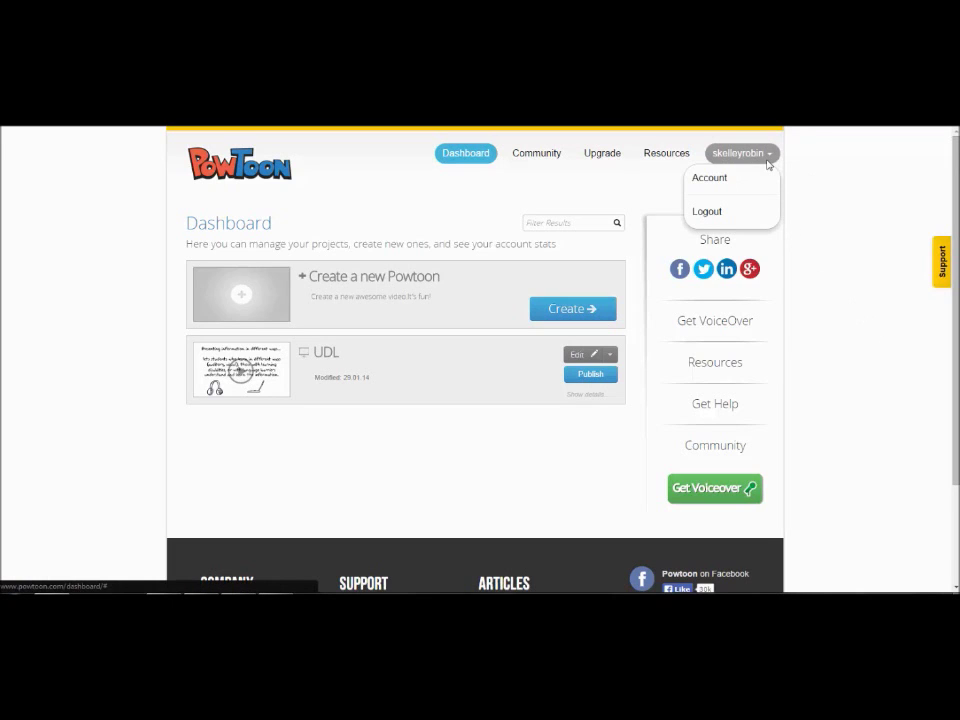
click(719, 180)
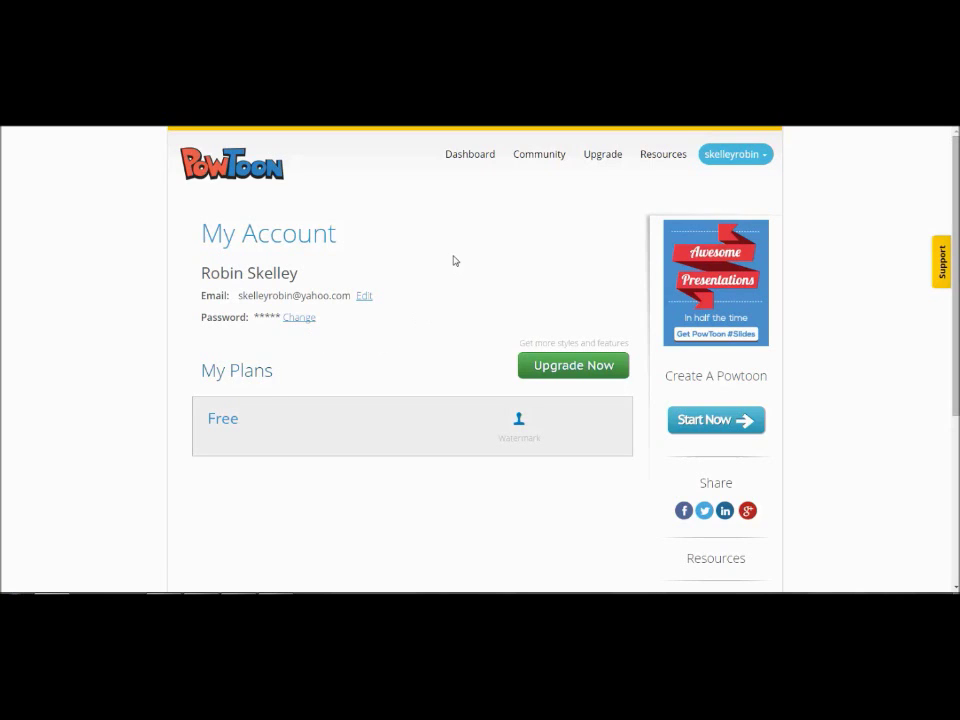
click(474, 164)
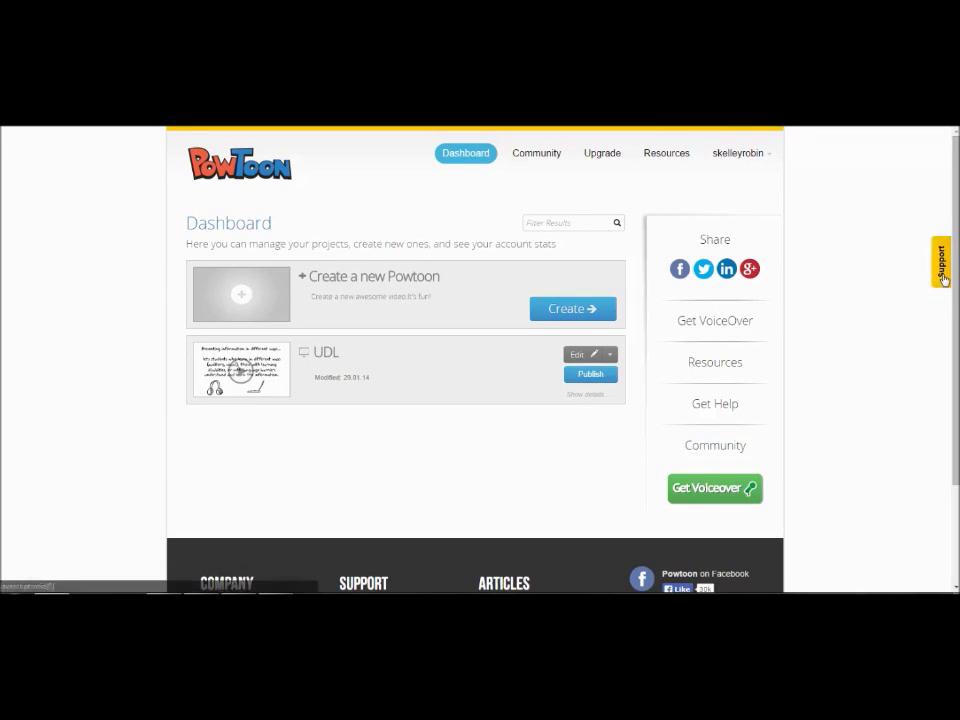
click(942, 264)
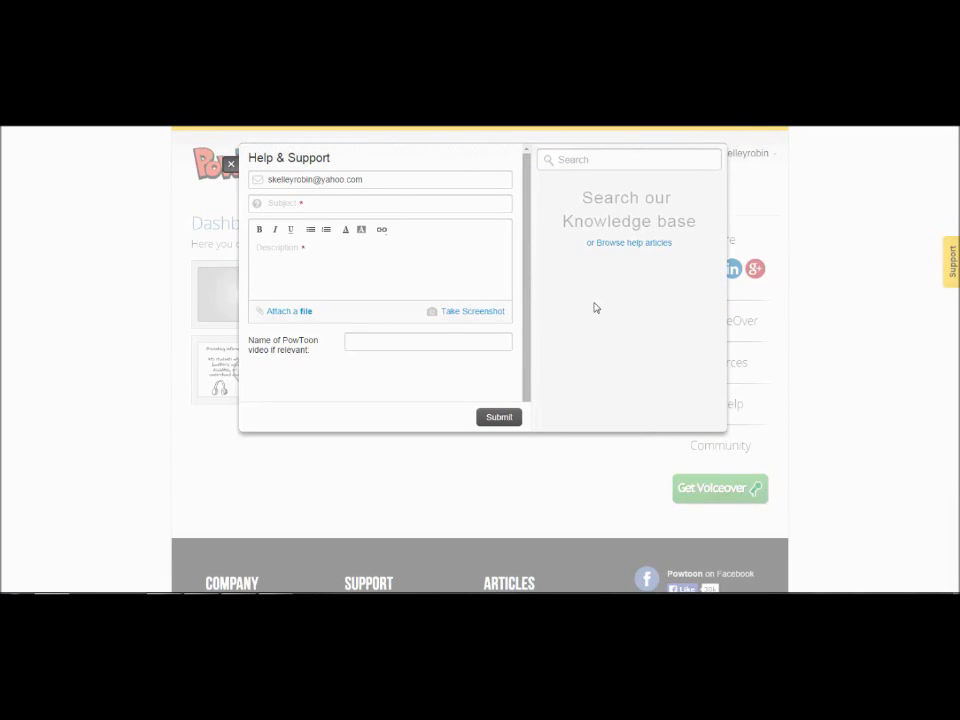
click(757, 298)
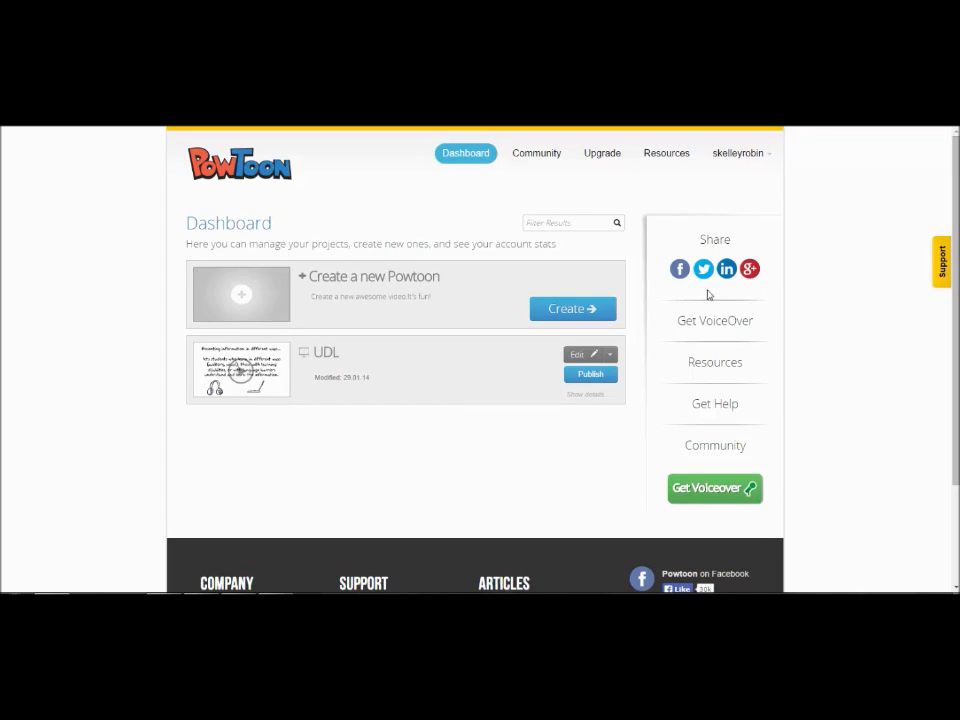
click(728, 366)
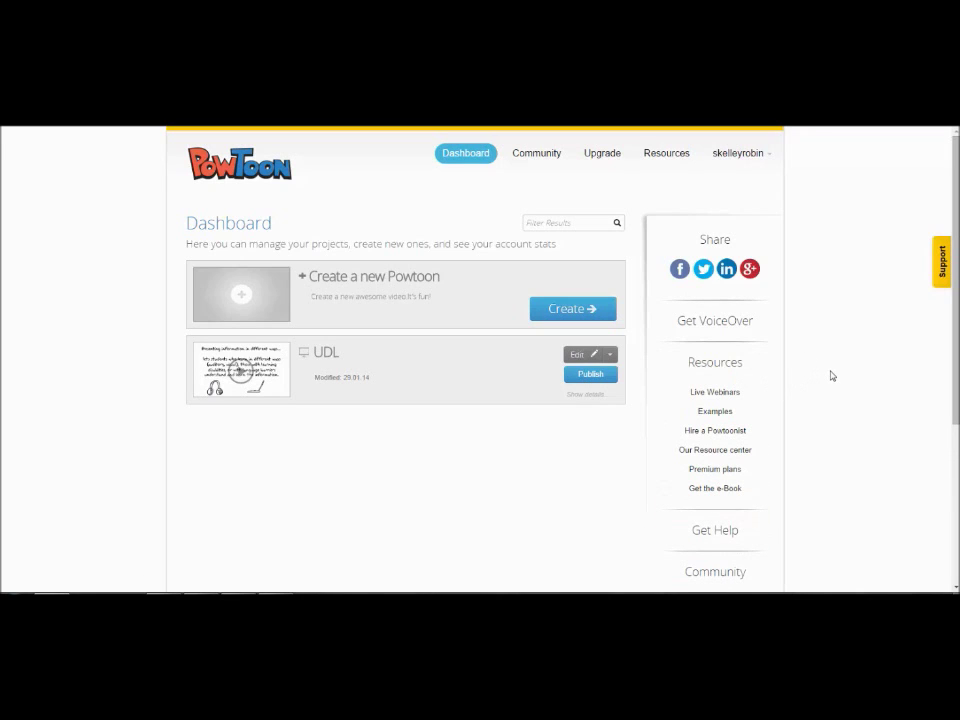
click(741, 362)
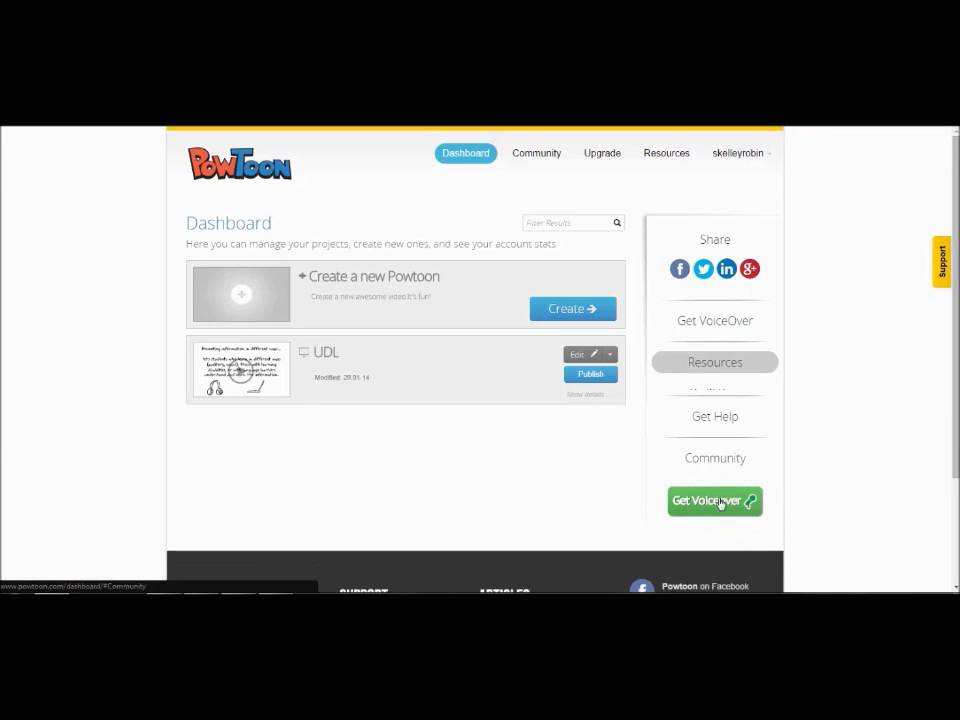
click(722, 414)
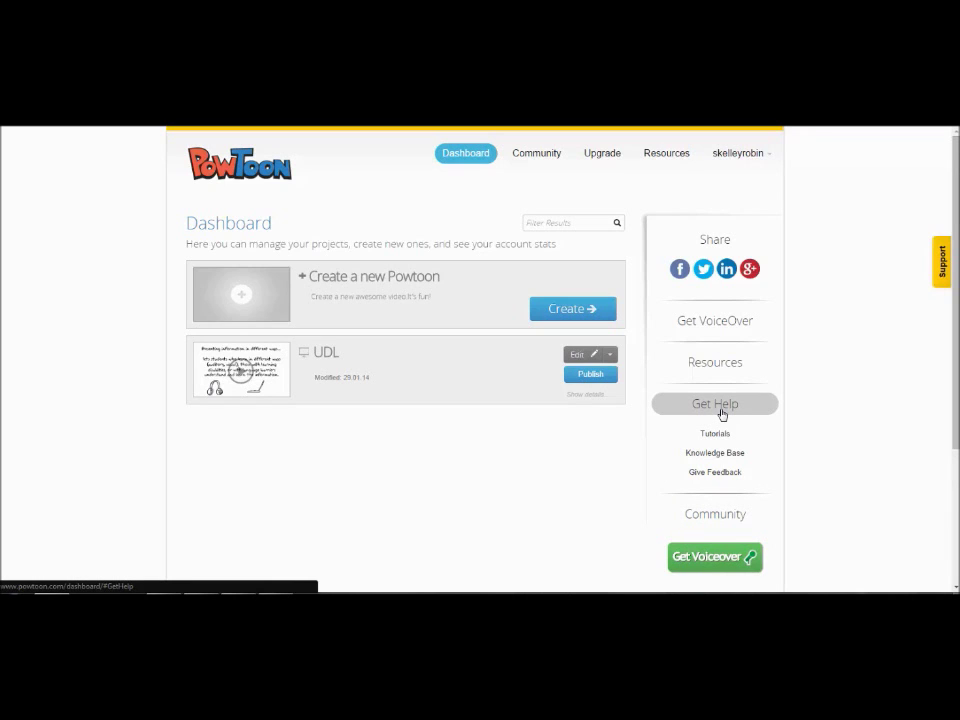
click(722, 410)
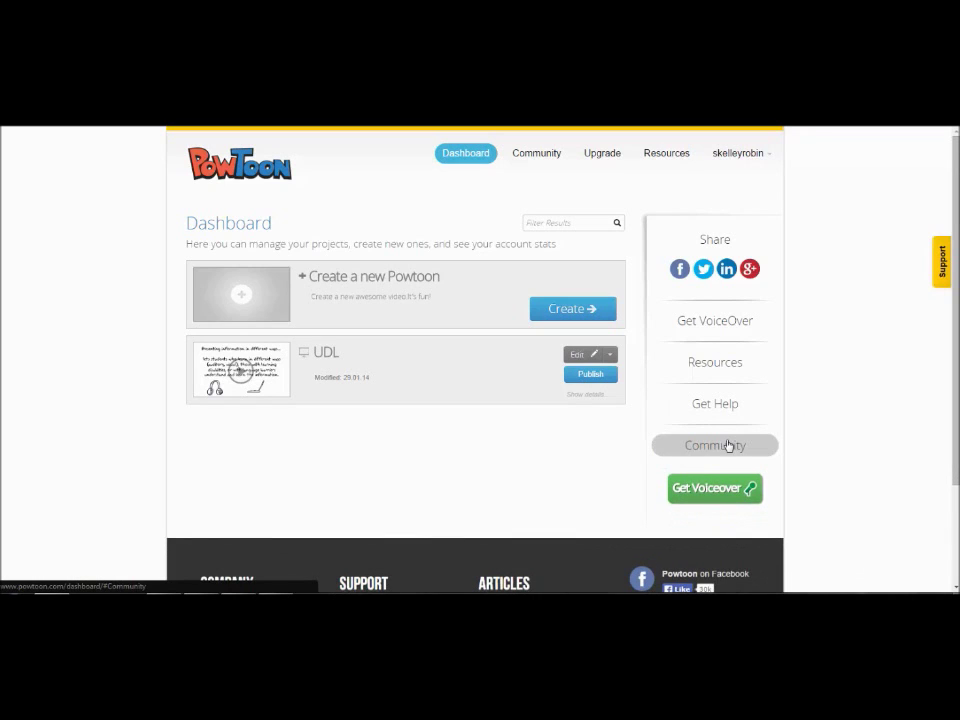
click(728, 446)
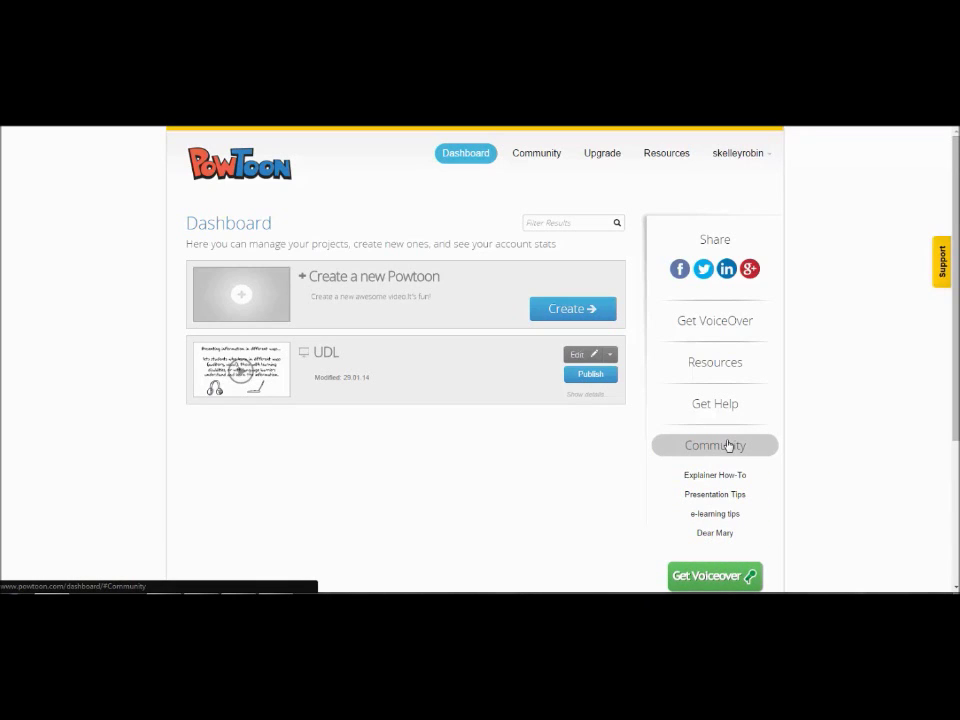
click(728, 446)
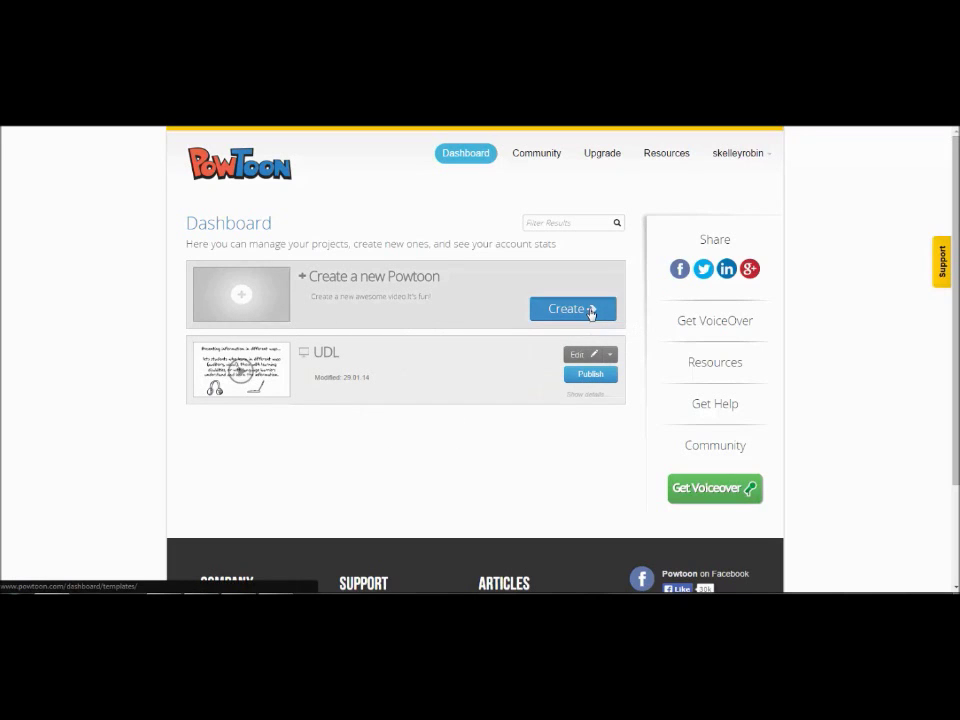
click(591, 311)
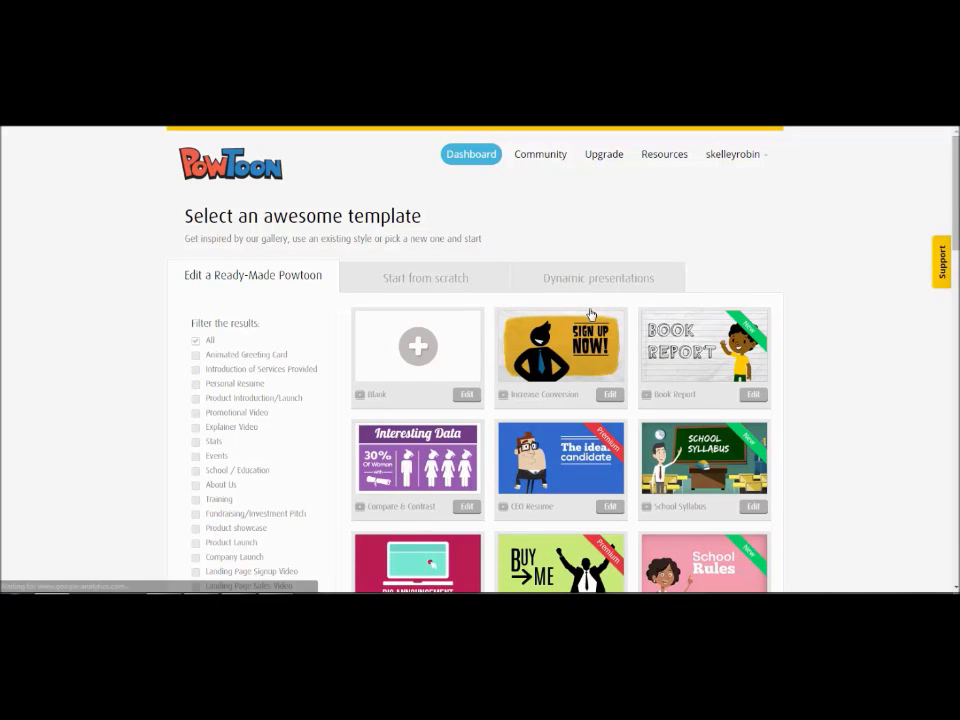
- Browse the Start from scratch templates, then return to the ready-made Powtoon templates
click(409, 281)
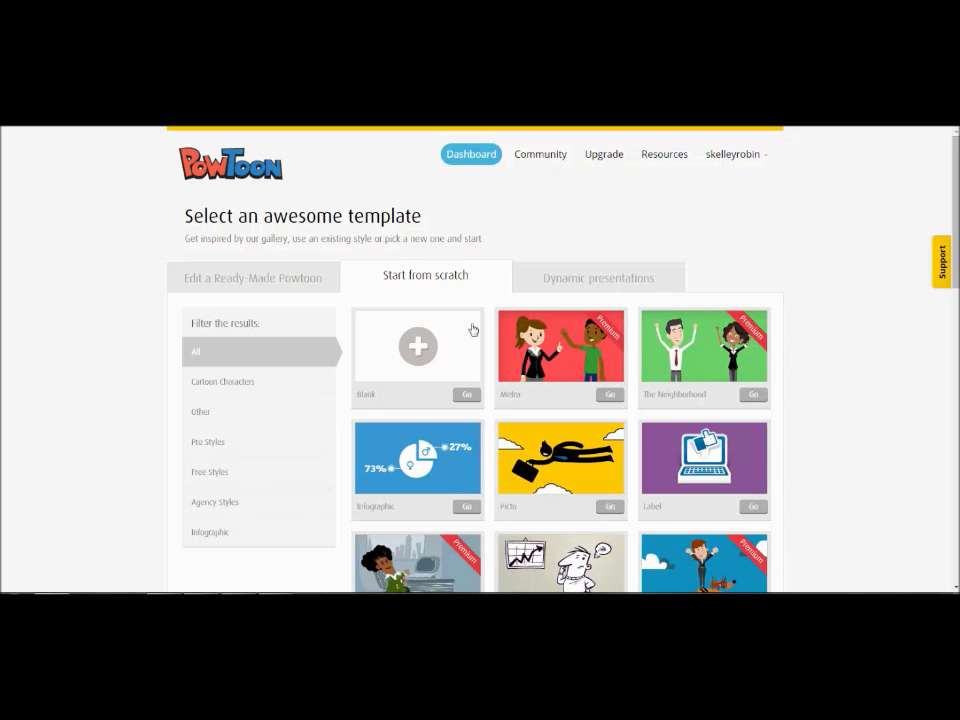
click(239, 296)
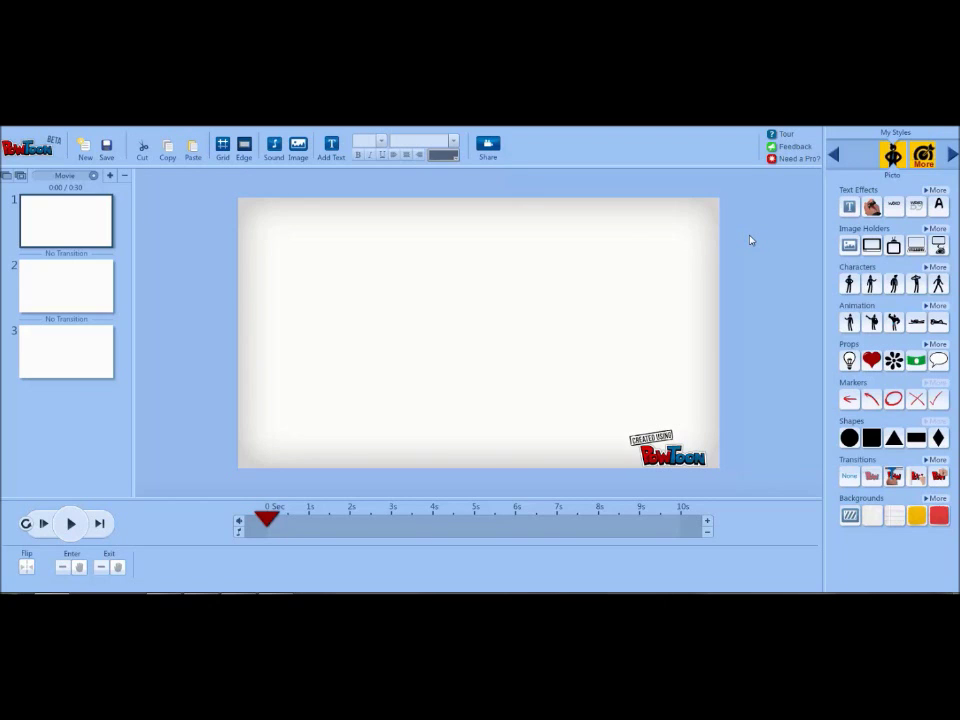
- Move to the next style in the My Styles carousel, then go back to Picto
click(953, 156)
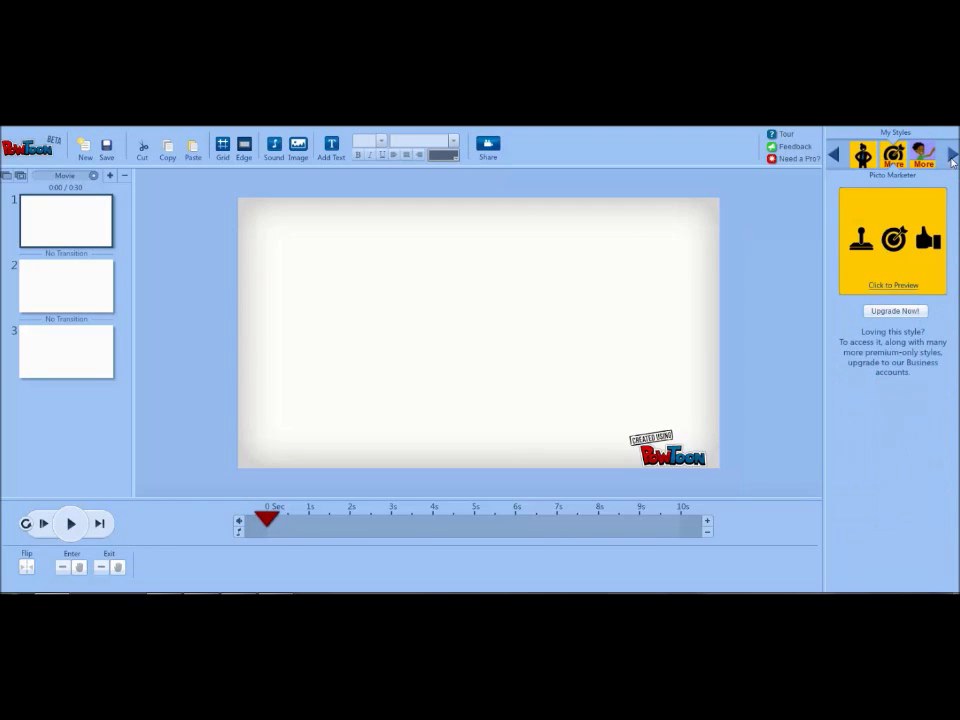
click(835, 156)
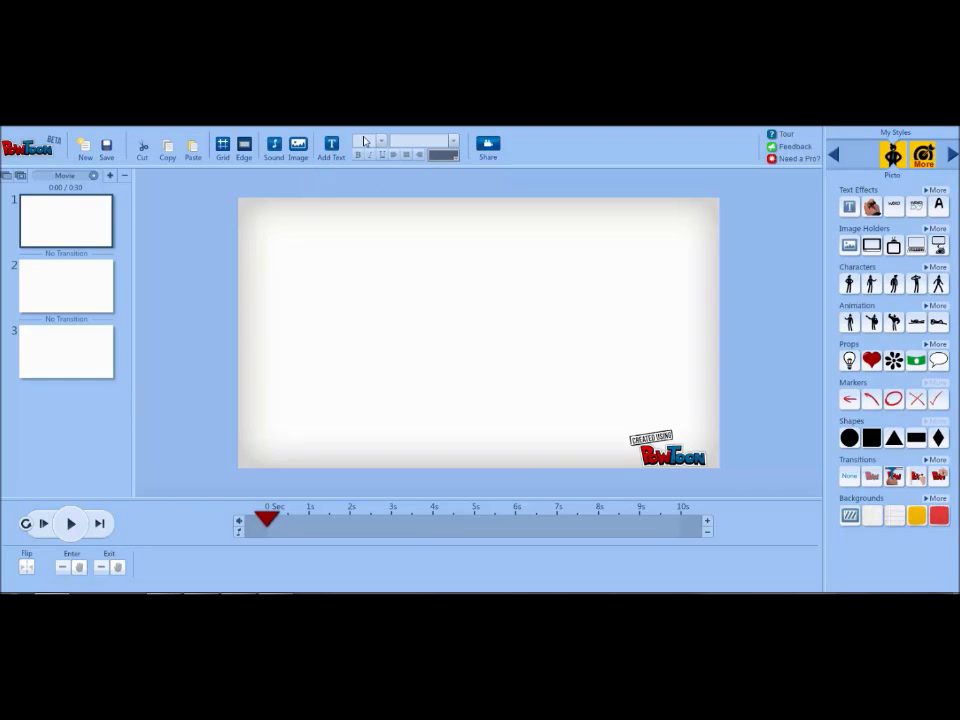
- Add a text box to slide 1 and type 'Robin' into it
click(331, 146)
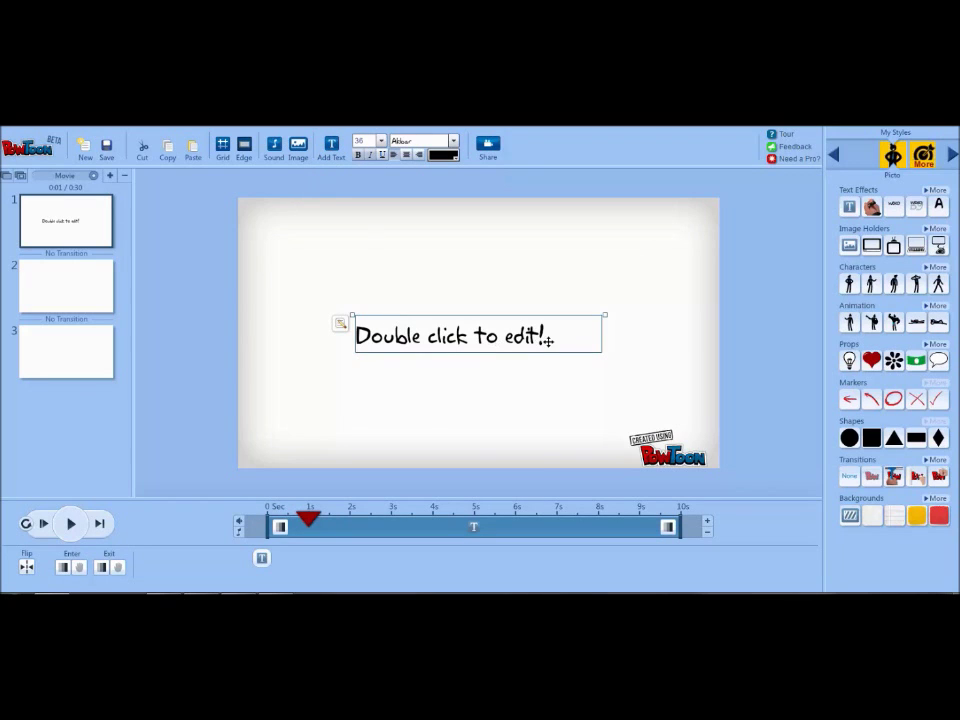
double_click(452, 336)
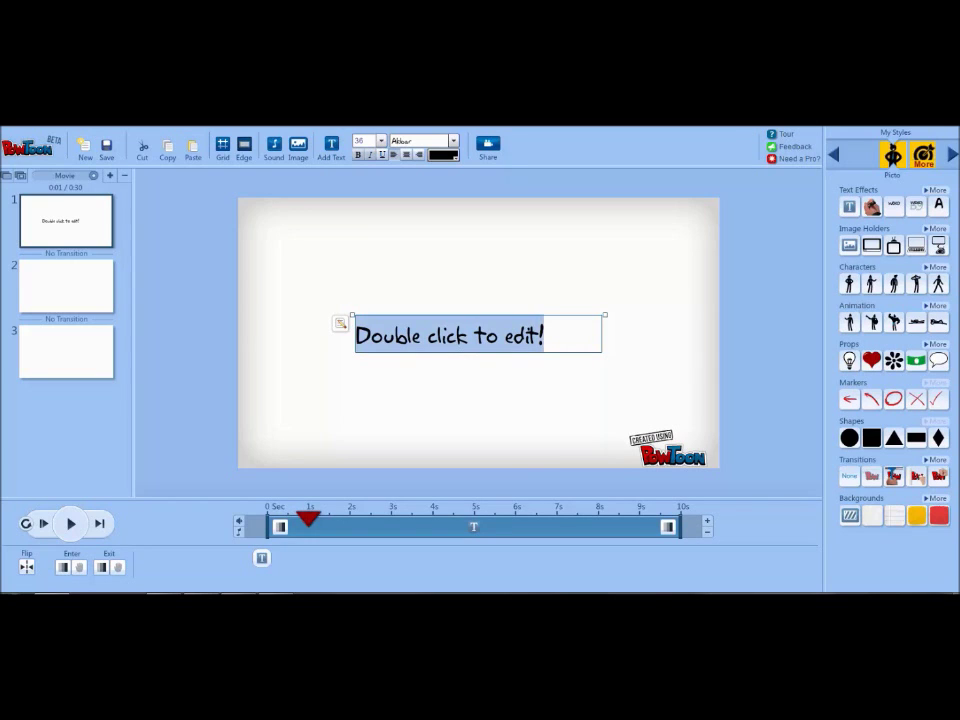
click(340, 325)
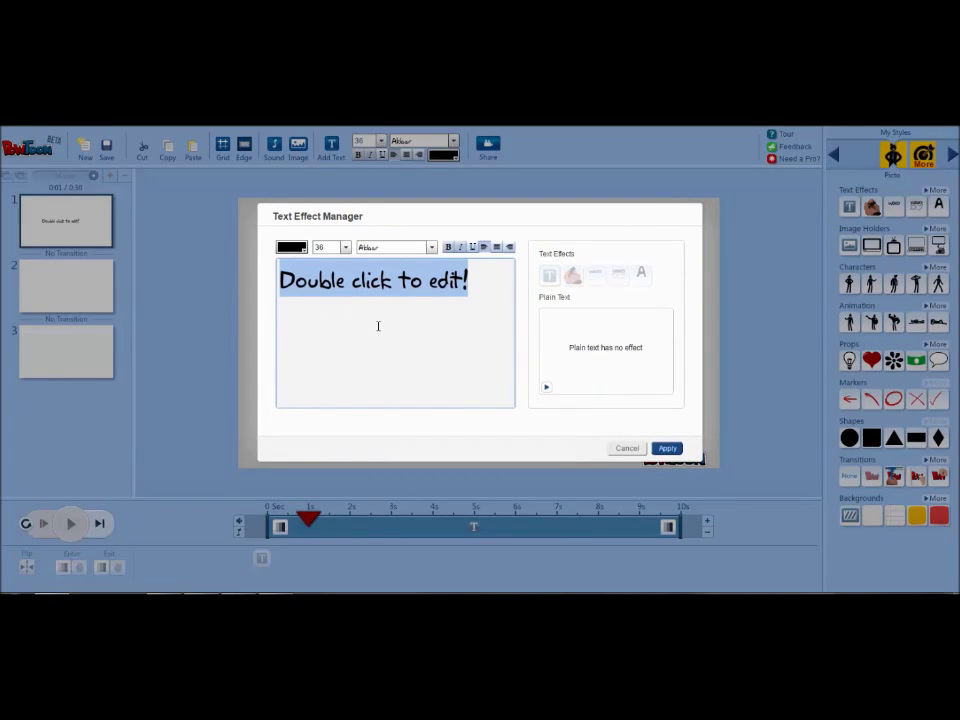
text(Rpbo)
key(BackSpace)
key(BackSpace)
key(BackSpace)
text(obin)
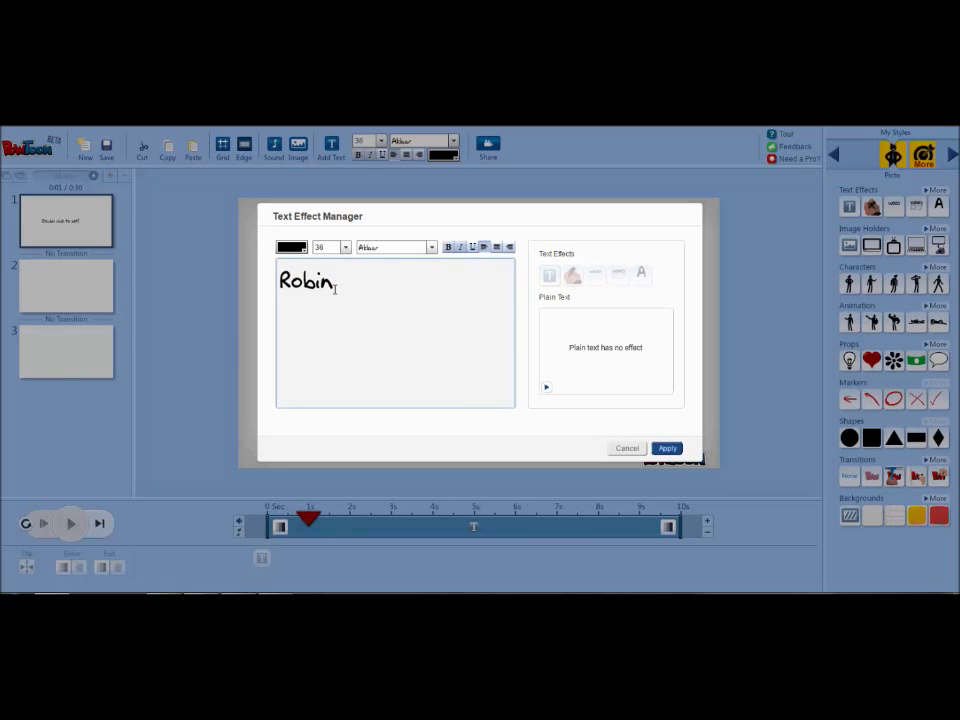
- Set the Robin text to size 84 and apply it to the slide
drag(334, 281, 281, 290)
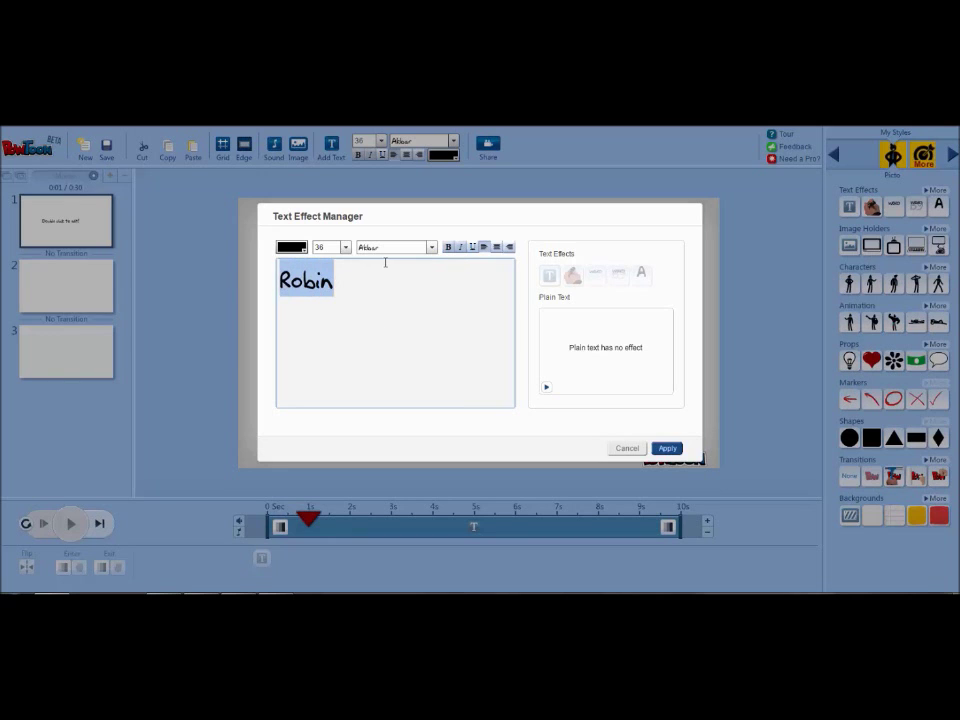
click(344, 247)
click(330, 301)
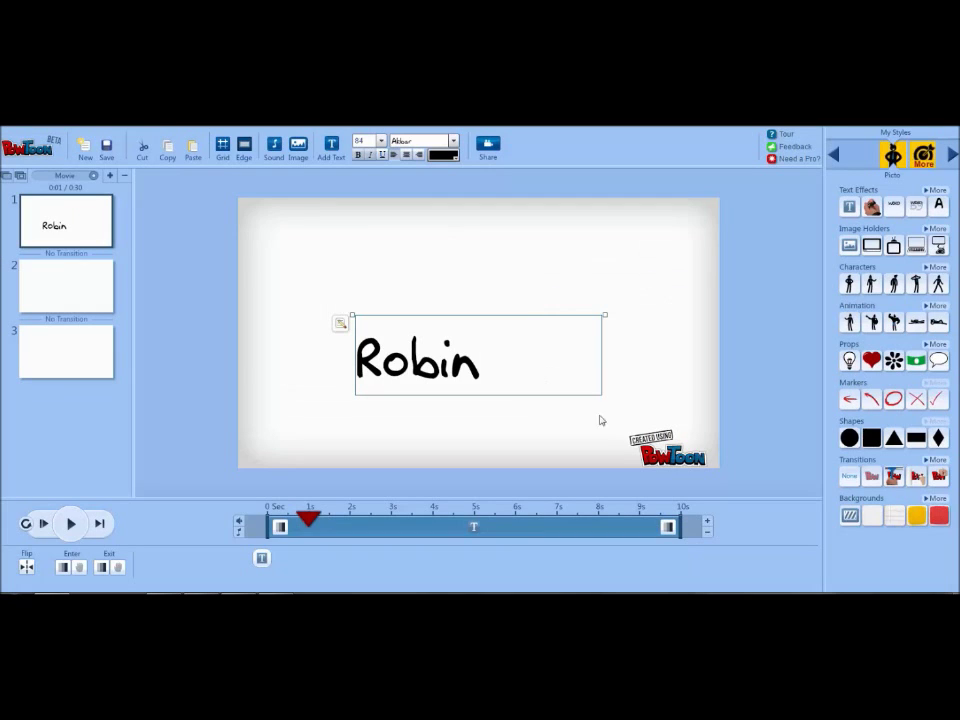
click(682, 451)
- Move Robin to the lower left and add the pow animated text effect to slide 1
drag(544, 372, 469, 410)
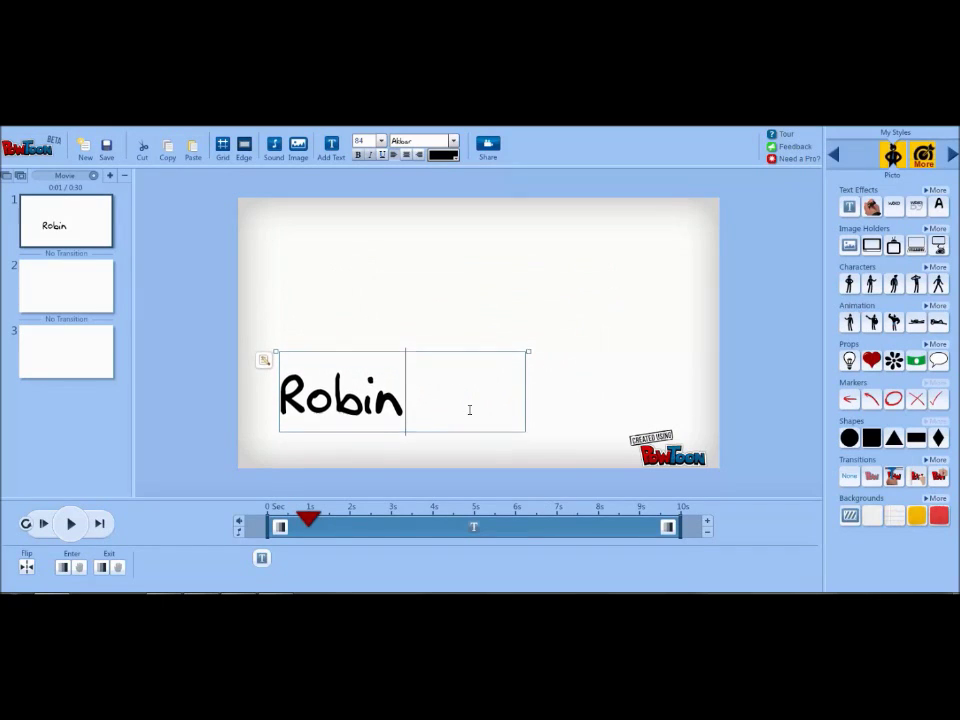
click(743, 351)
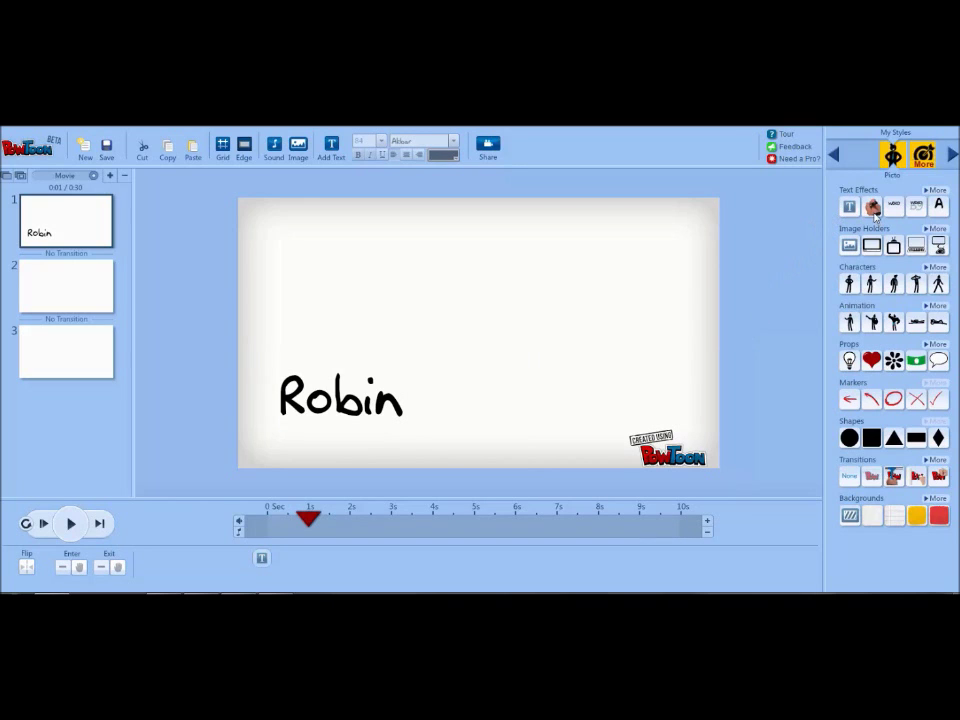
mouse_move(880, 212)
mouse_move(938, 210)
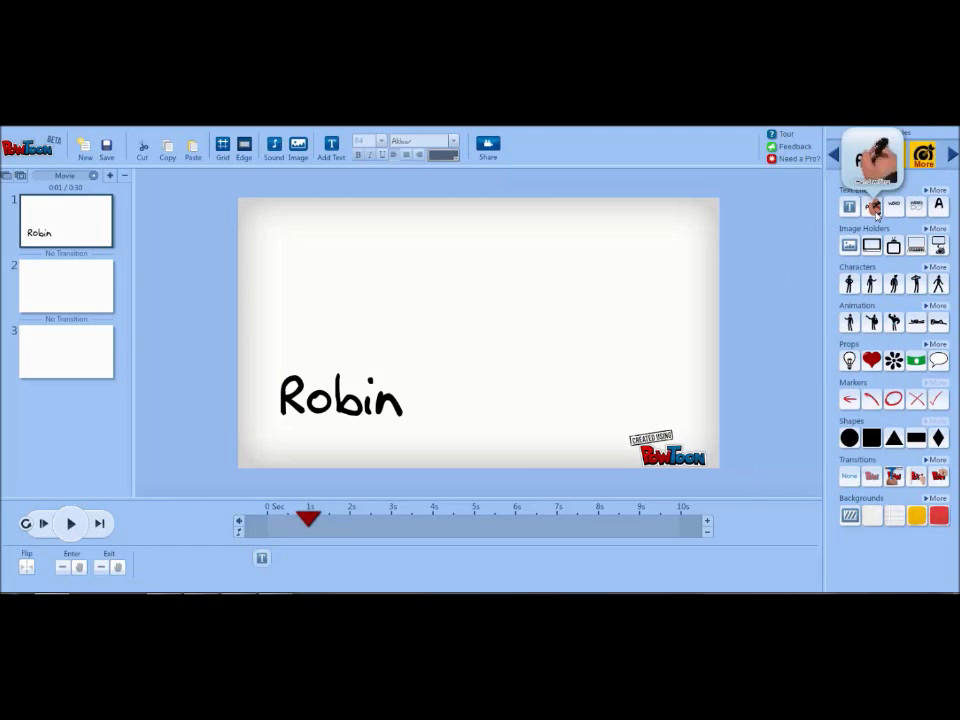
click(874, 210)
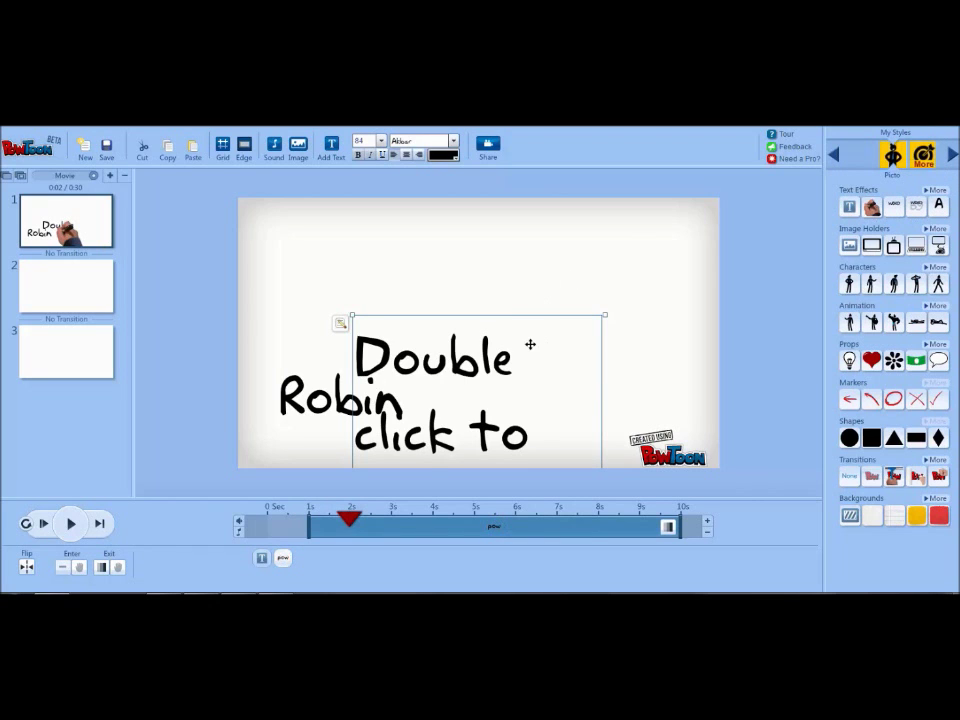
- Change the placeholder to 'Powtoon' in handwriting style above Robin, then go to slide 2
drag(527, 370, 587, 261)
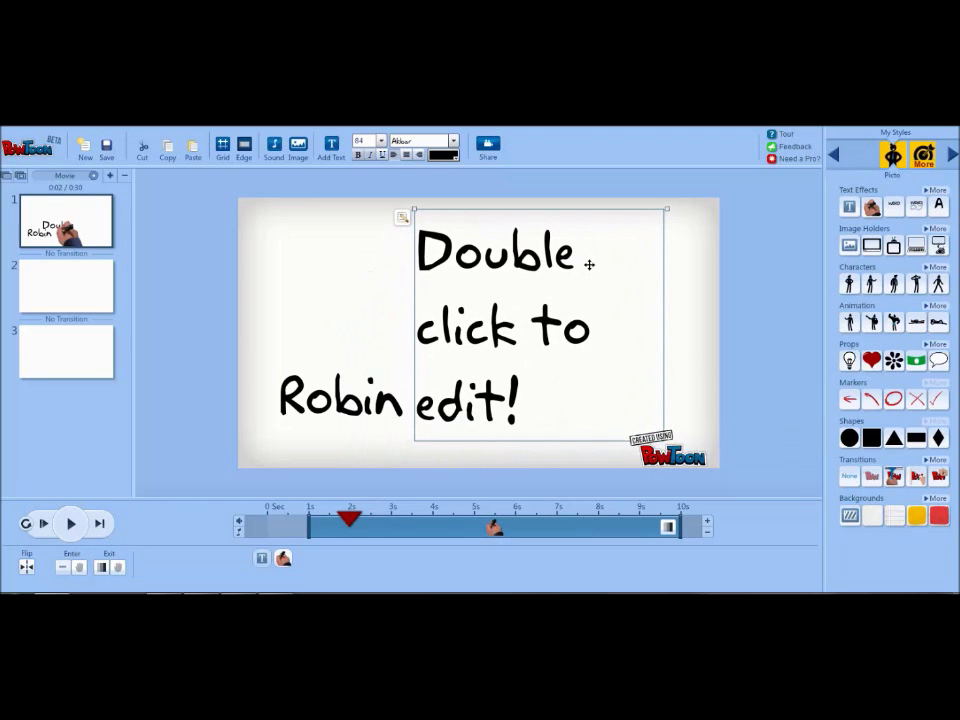
click(399, 218)
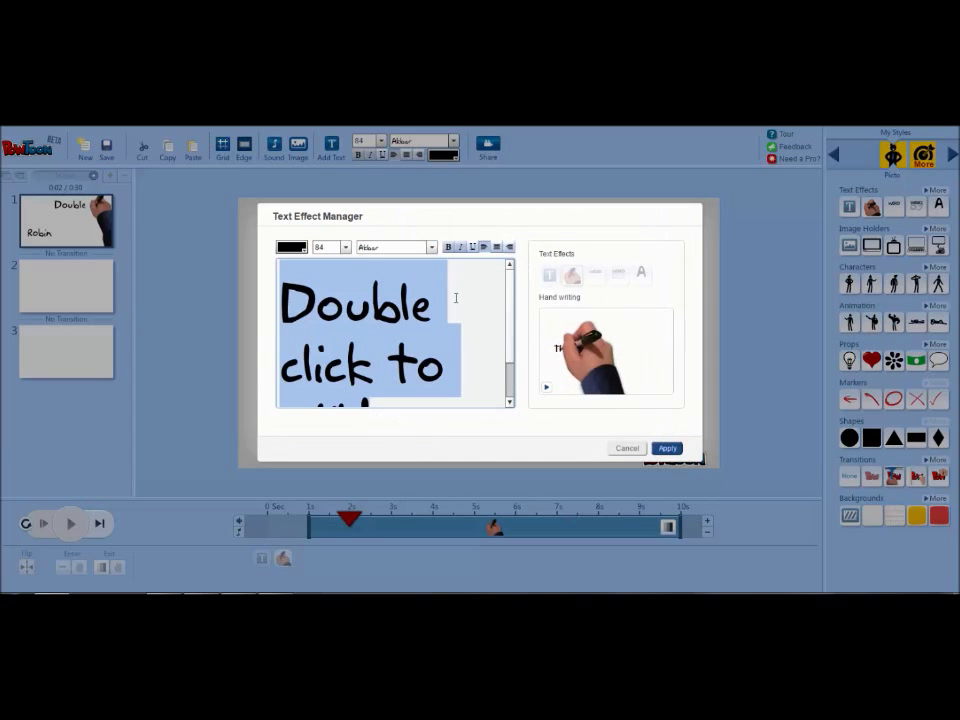
text(Po)
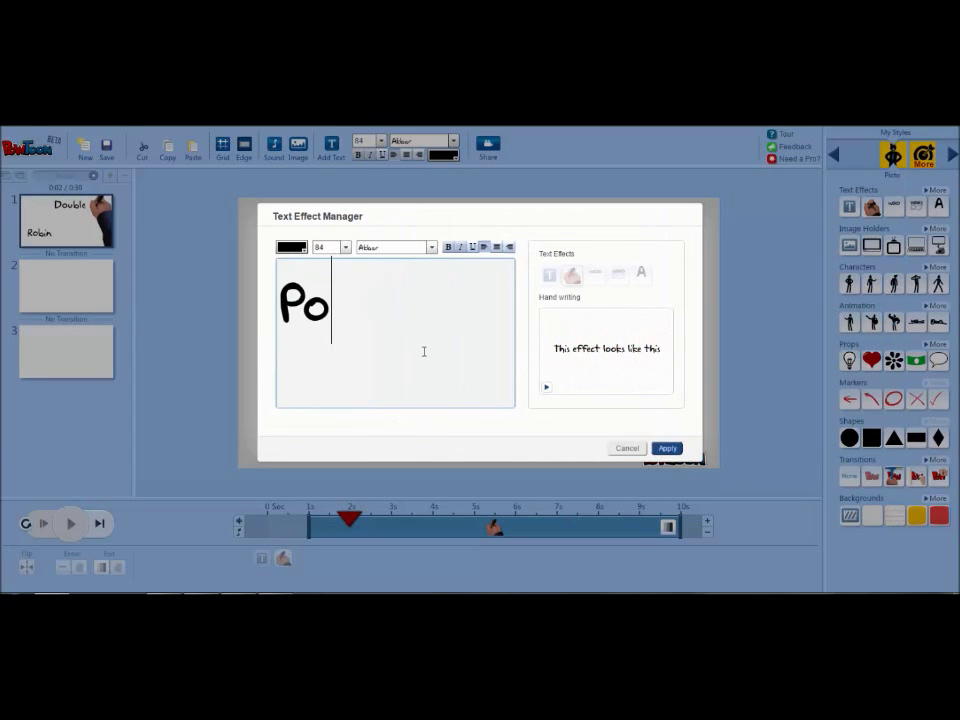
text(wtoon)
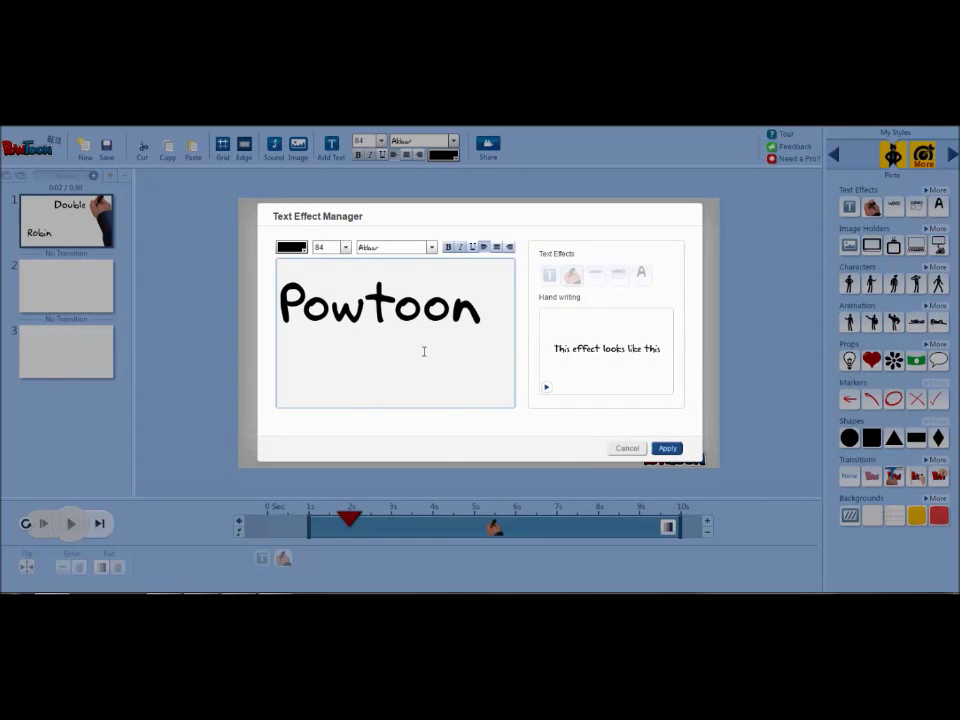
click(546, 389)
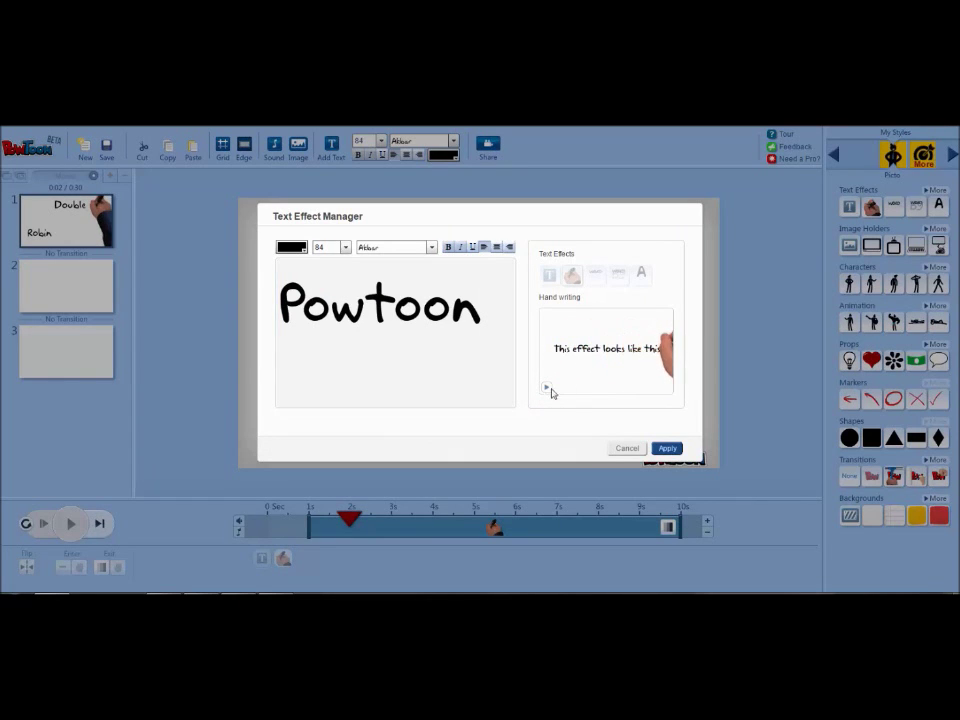
click(667, 448)
drag(568, 253, 534, 290)
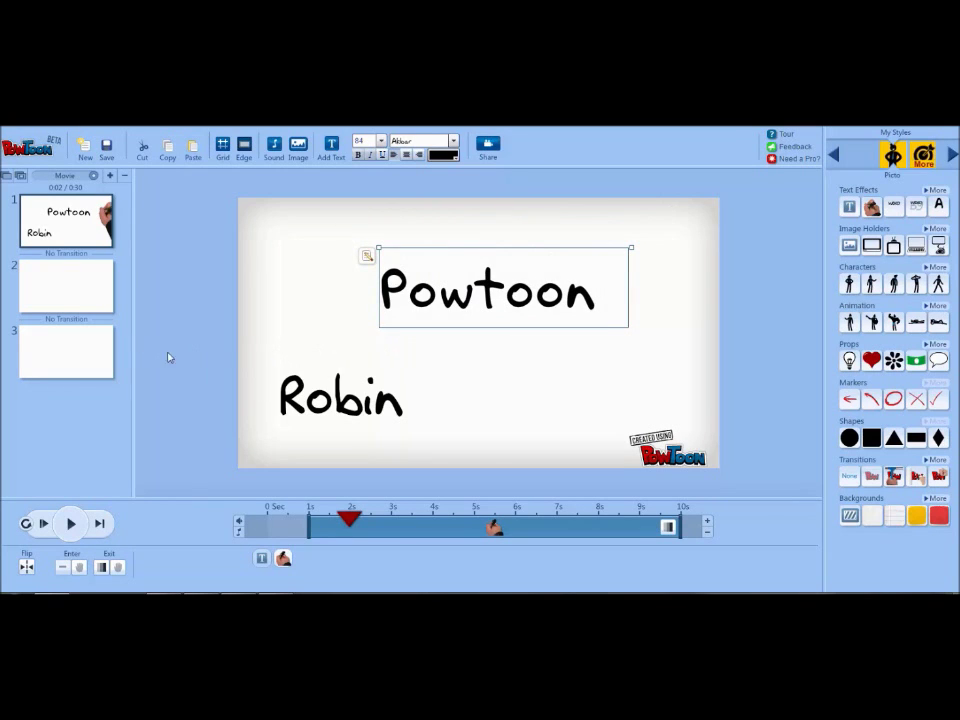
mouse_move(54, 286)
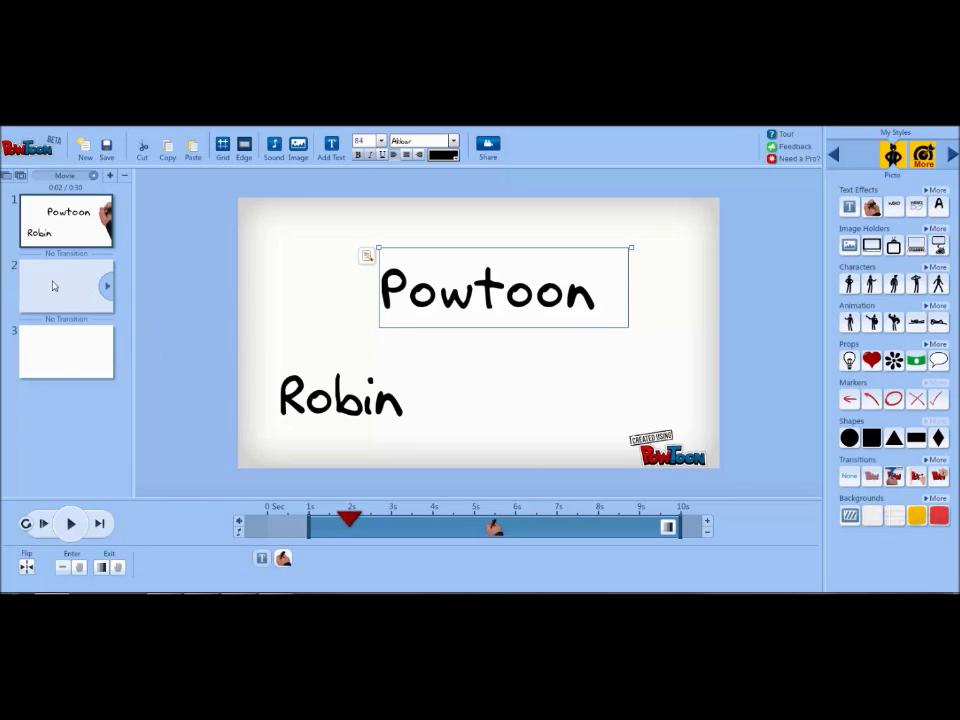
click(54, 286)
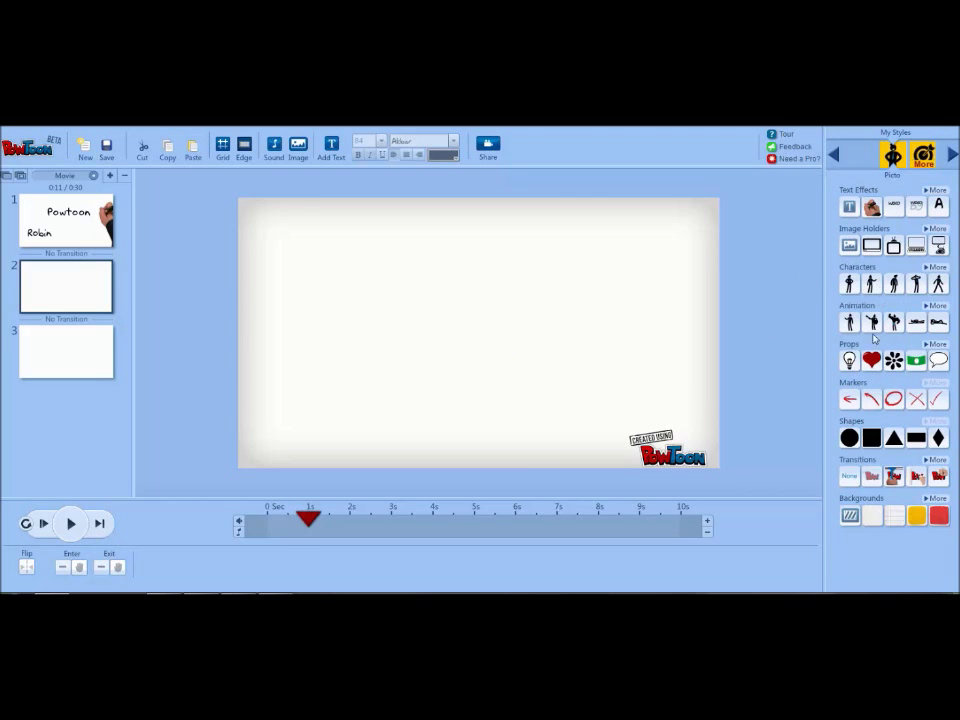
- Place a hands-on-hips stick figure left and a gesturing one right on slide 2, then add a slide
click(849, 287)
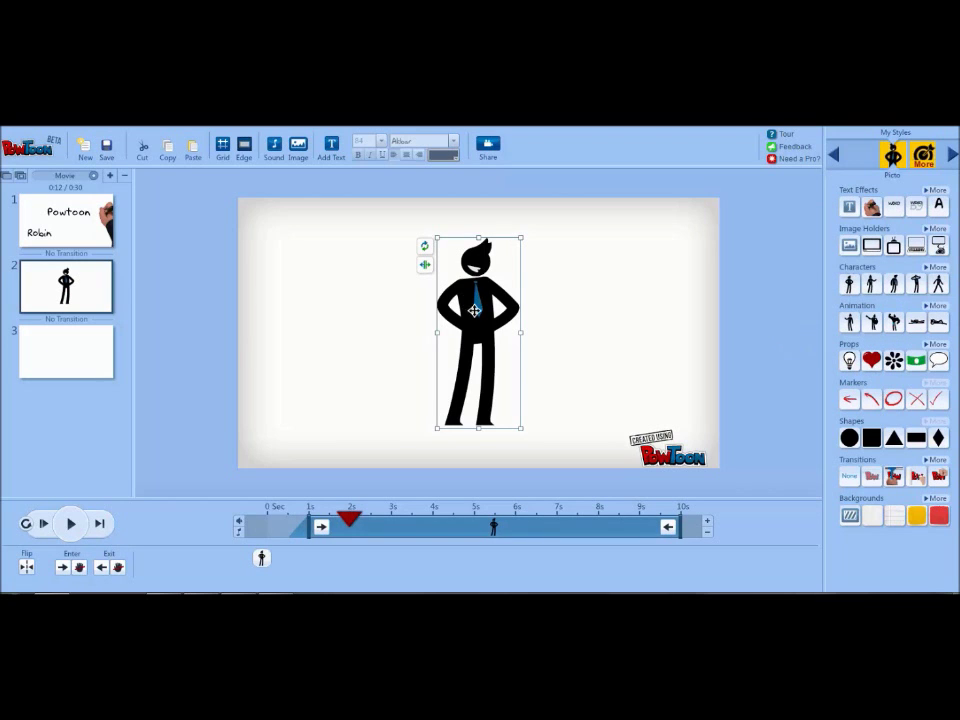
drag(459, 313, 319, 319)
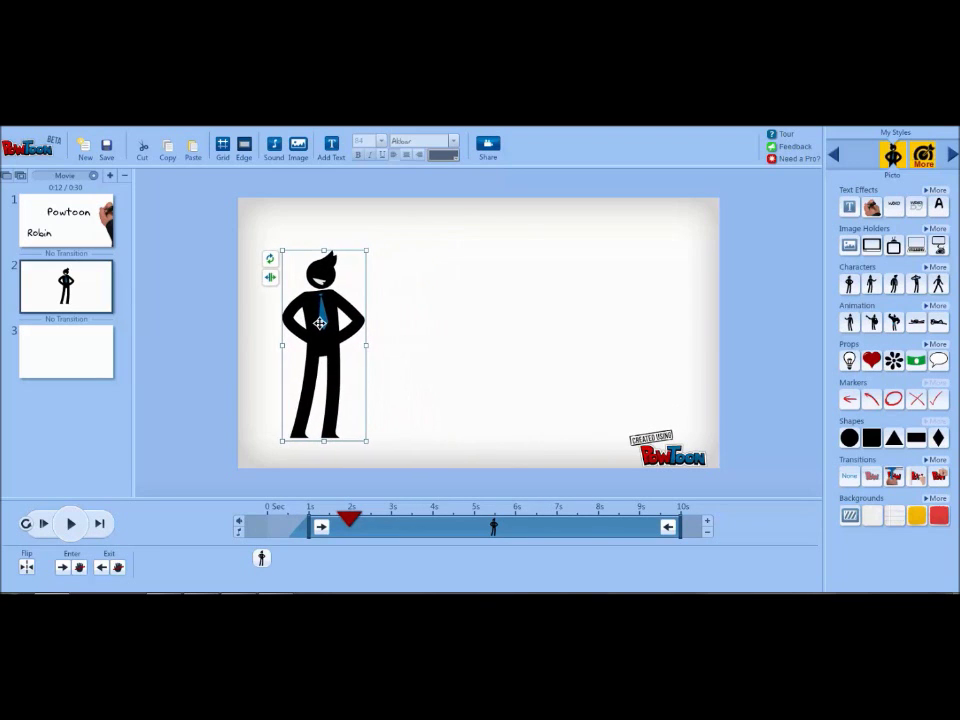
click(422, 350)
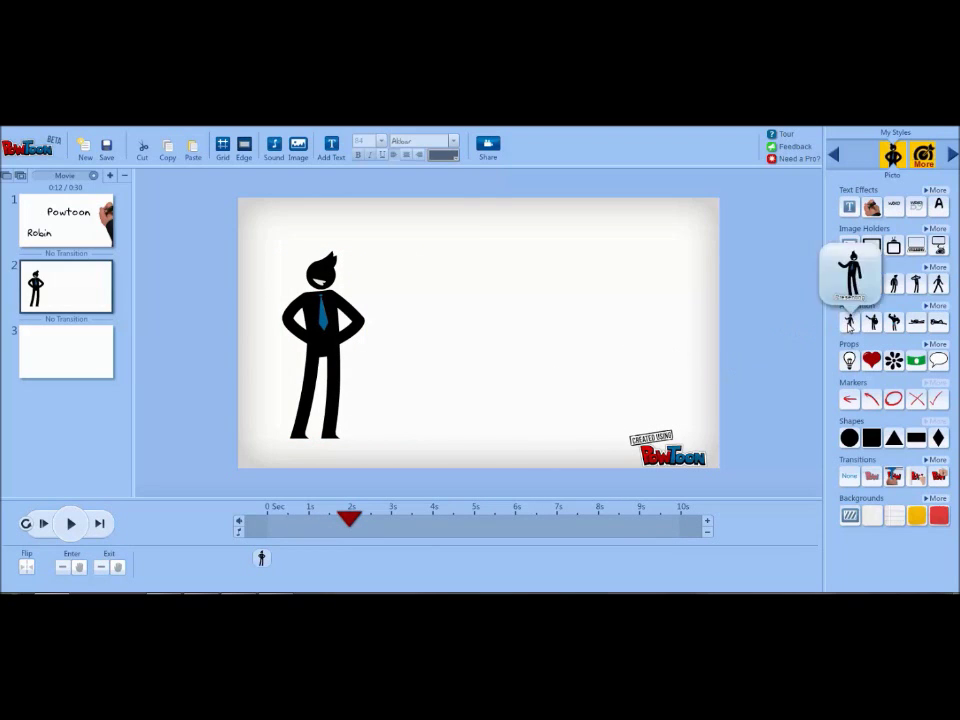
click(849, 322)
drag(476, 306, 521, 322)
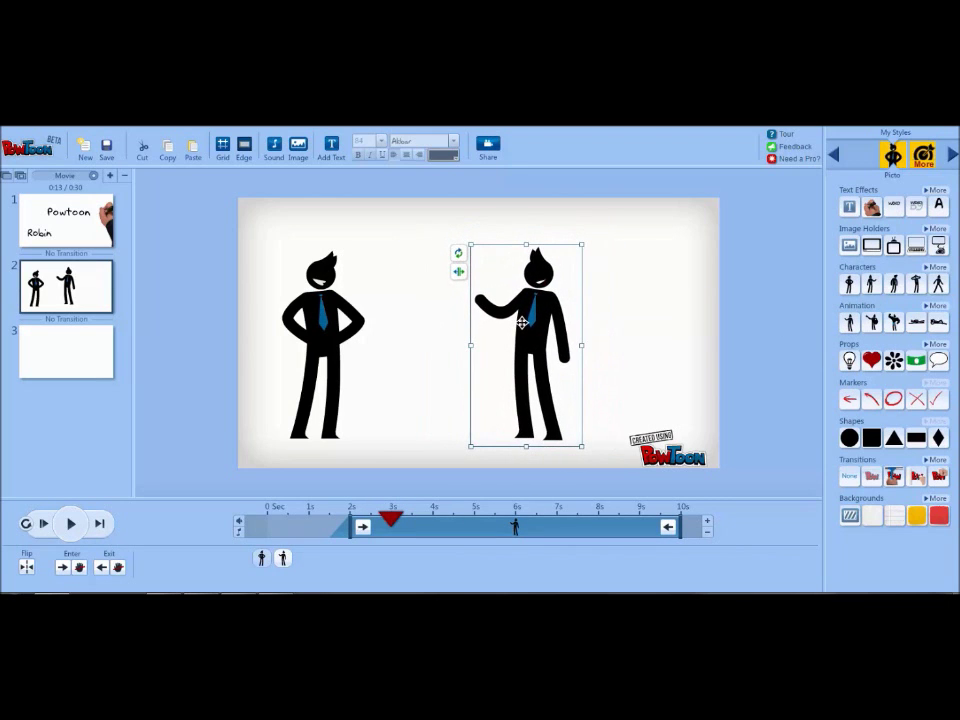
click(161, 394)
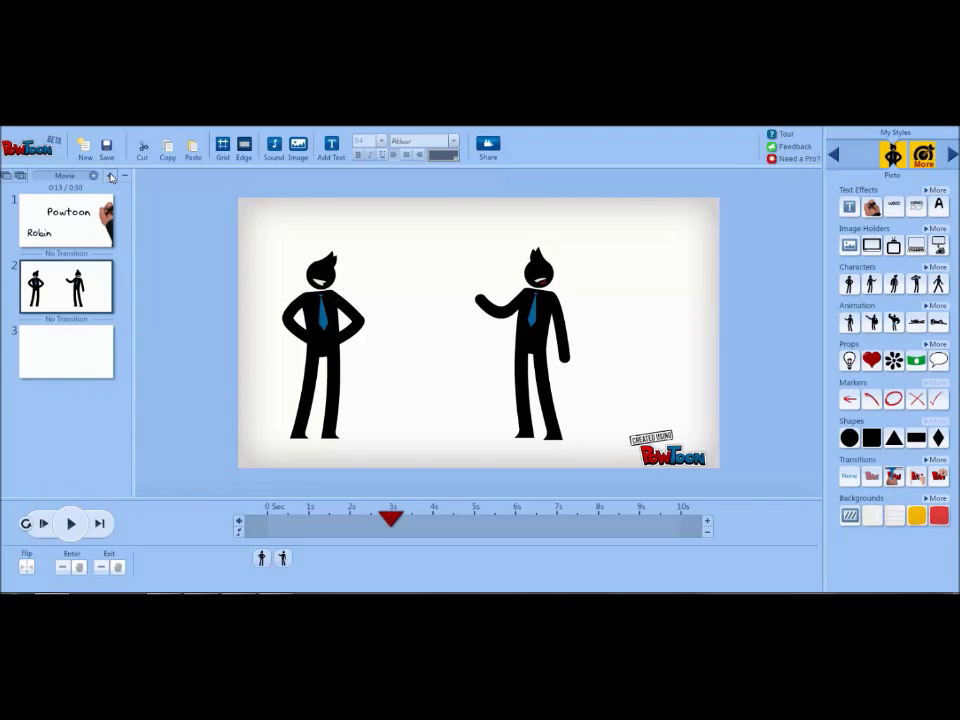
click(111, 175)
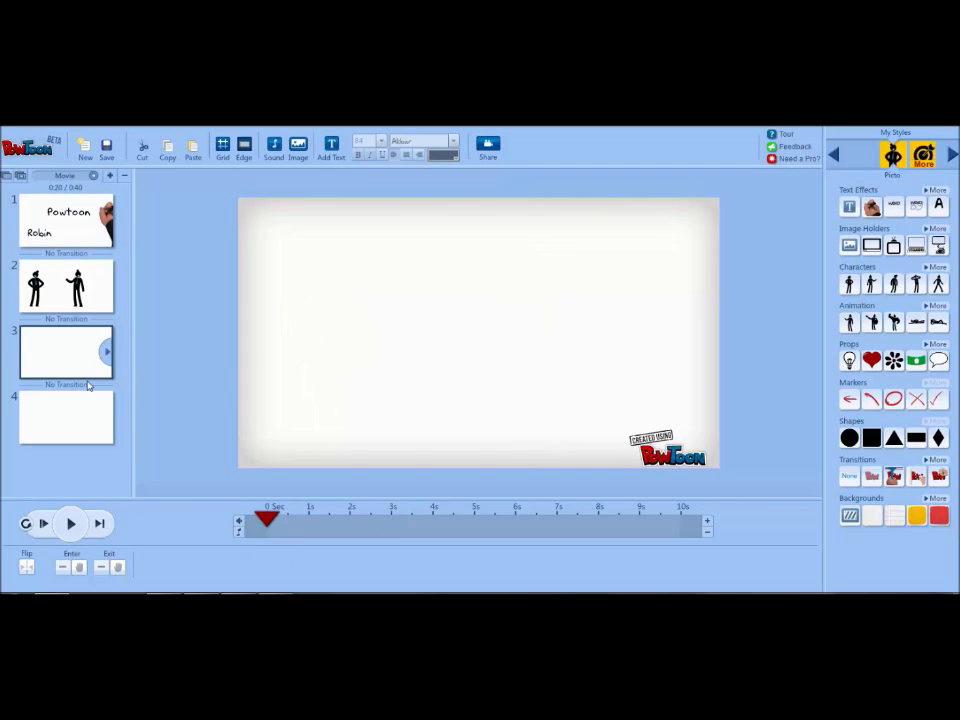
- Delete blank slides 4 and 3, leaving a two-slide movie
click(126, 180)
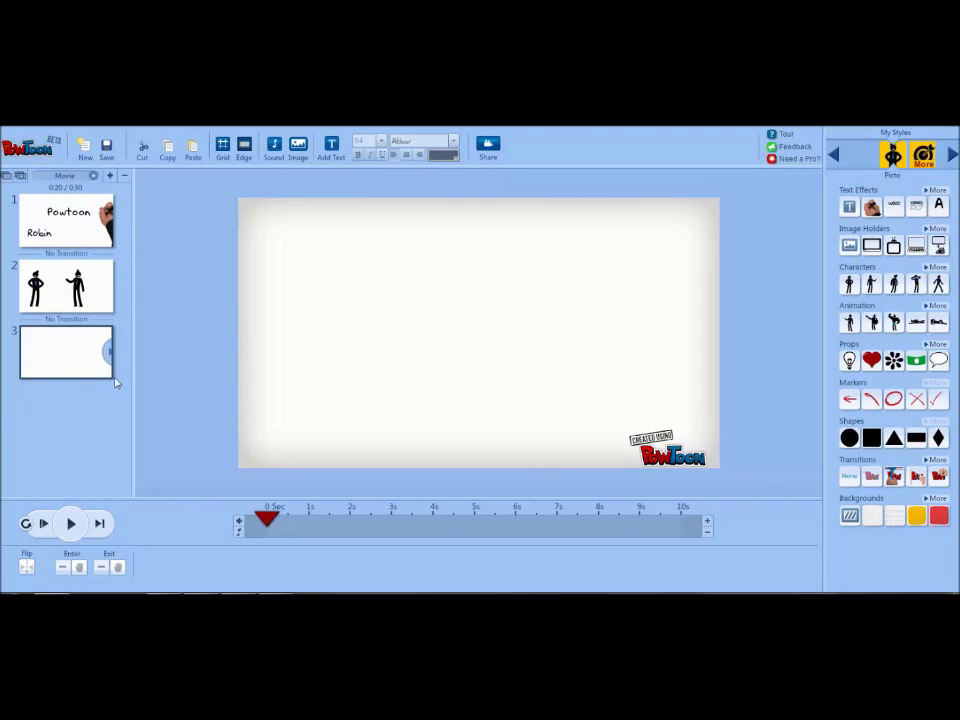
click(125, 177)
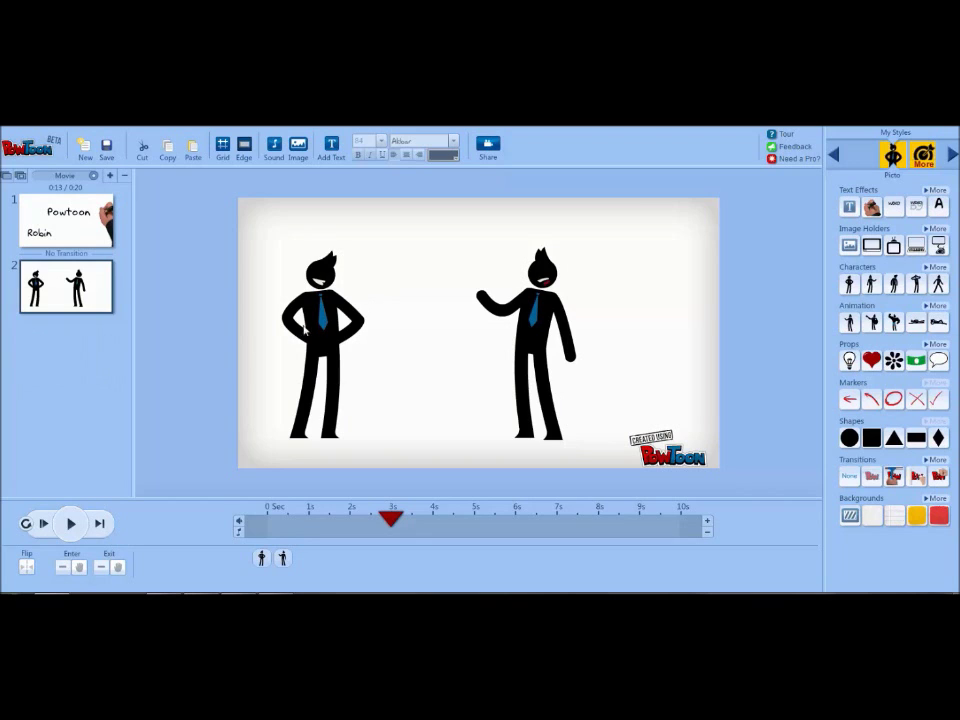
- Nudge the left stick figure right, close the Sound Manager without music, and return to slide 1
drag(322, 320, 351, 320)
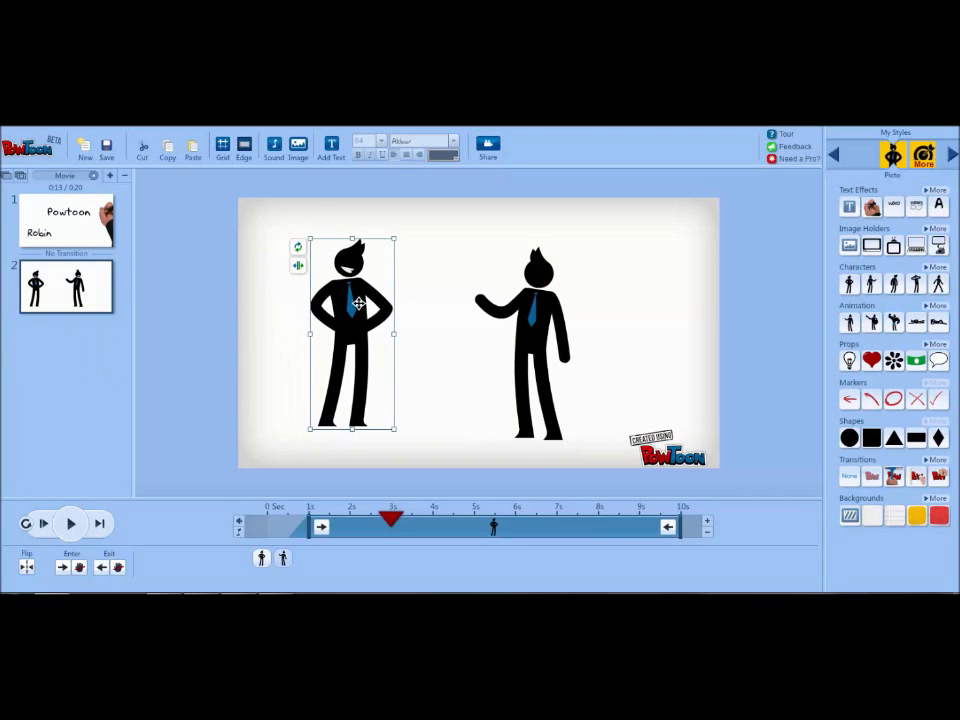
click(255, 294)
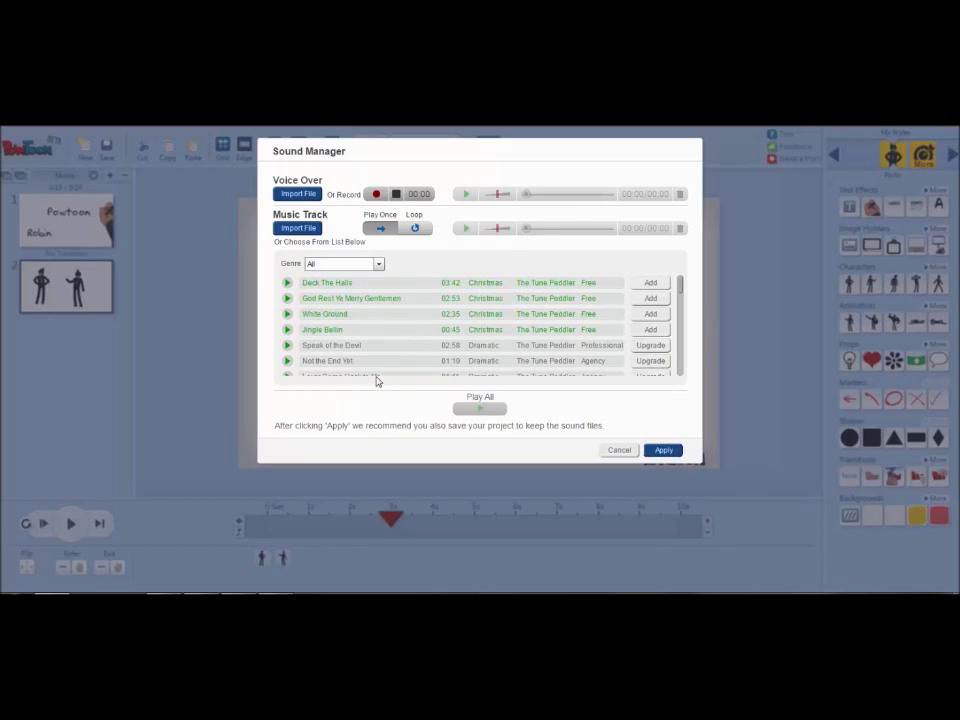
click(618, 450)
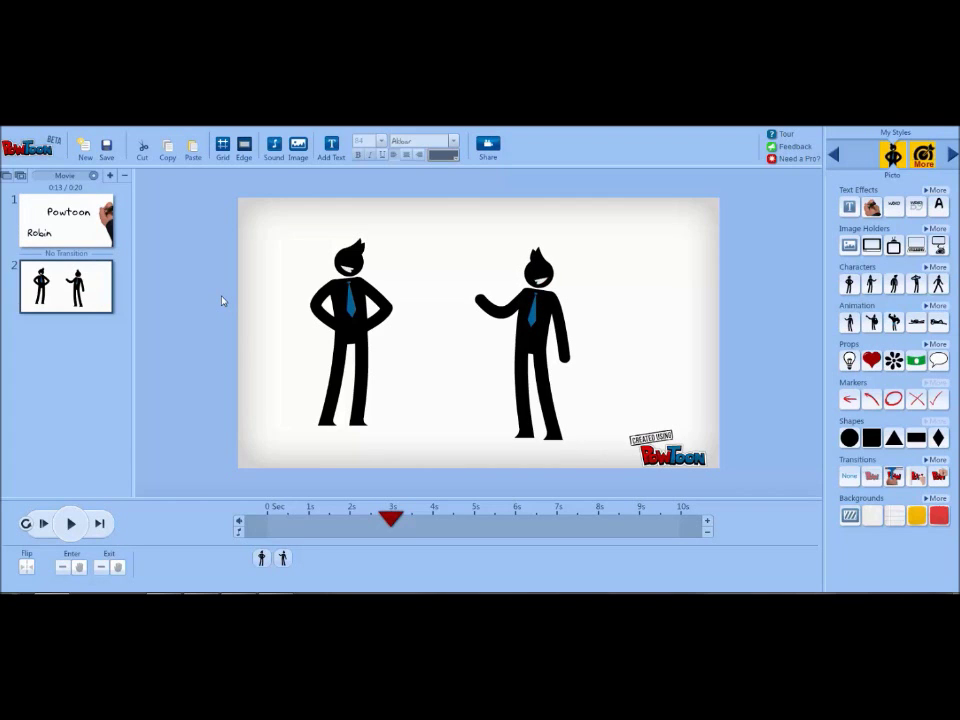
click(79, 231)
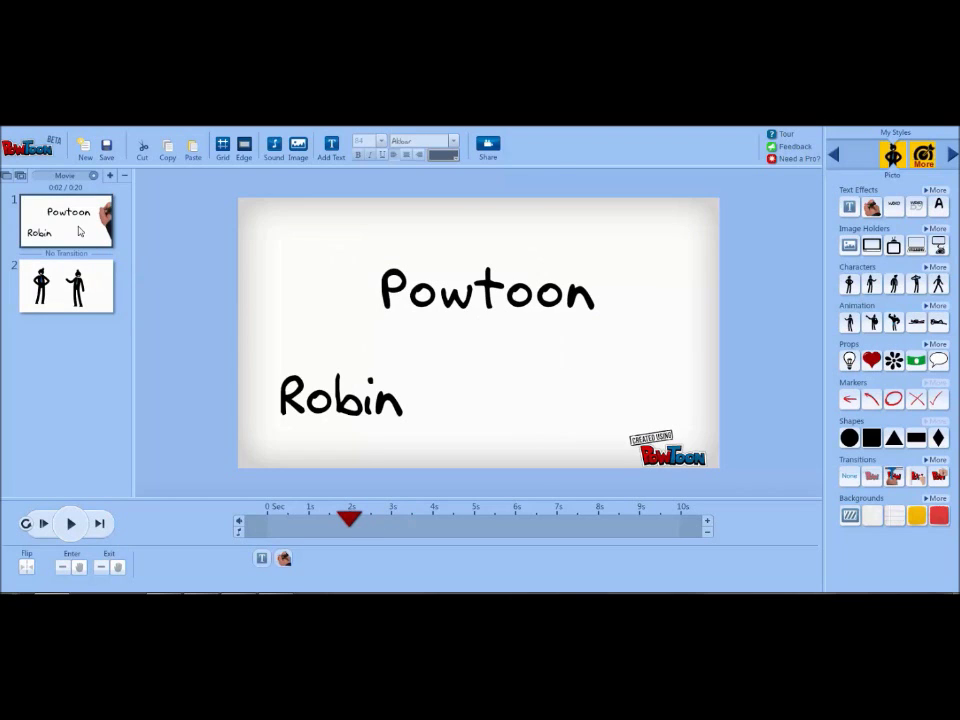
- Apply the Squeegee transition to slide 1 and move the playhead back a second
click(895, 478)
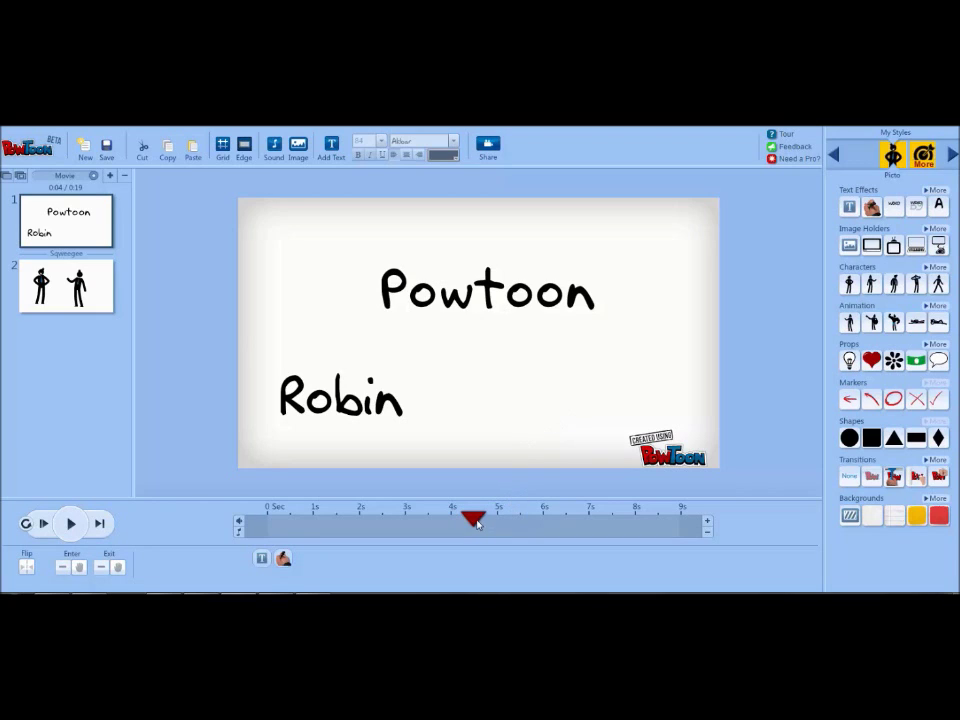
mouse_move(473, 518)
mouse_down()
mouse_move(443, 523)
mouse_move(525, 520)
mouse_move(455, 520)
mouse_up()
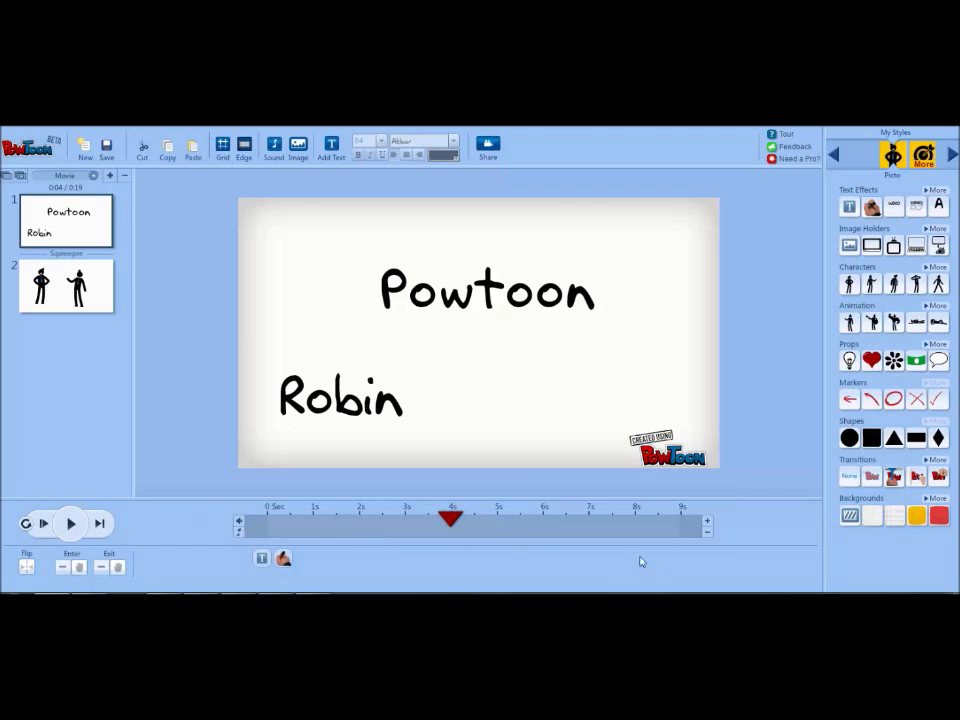
- Keep slide 1 at 9 seconds and trim the Powtoon text's timeline bar to end around 8 seconds
click(708, 521)
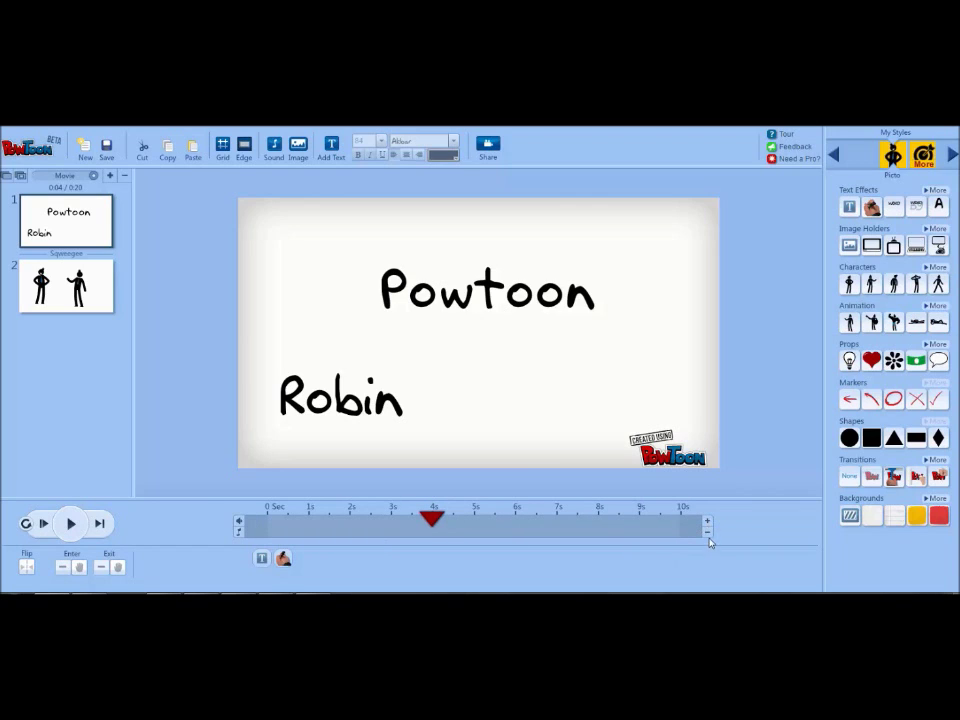
click(708, 537)
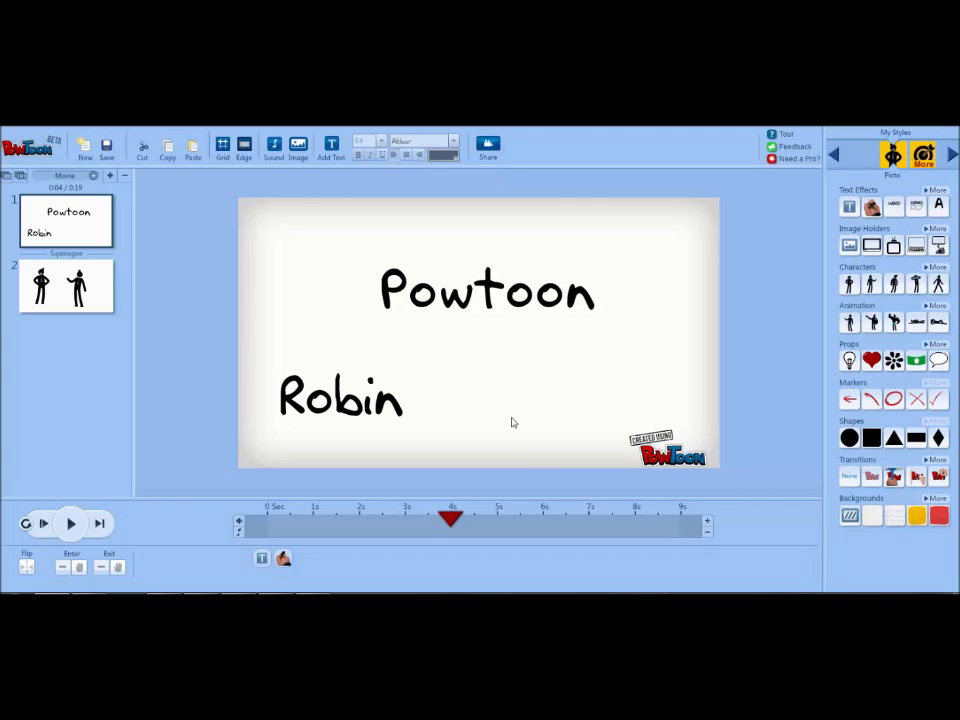
click(482, 295)
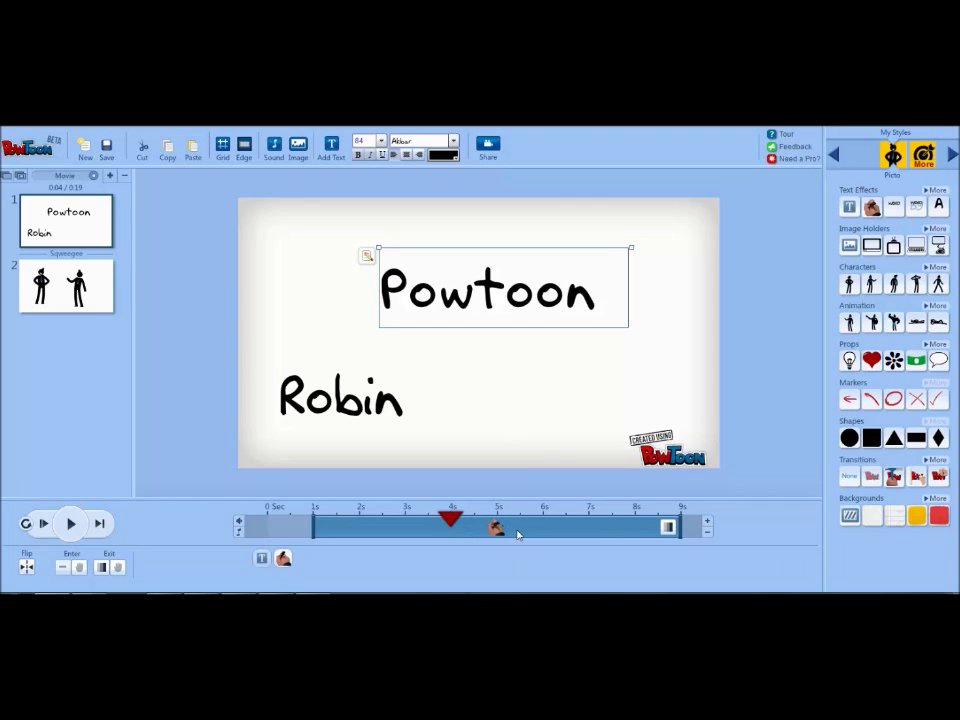
mouse_move(512, 530)
mouse_down()
mouse_move(474, 531)
mouse_move(523, 536)
mouse_up()
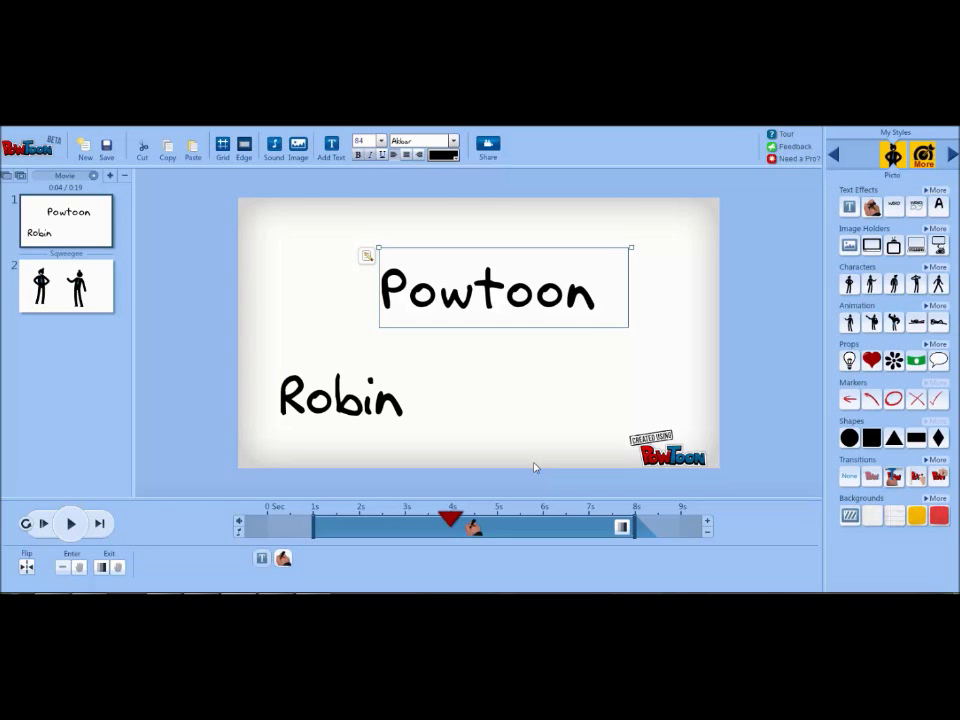
- Start publishing as a video, keep Standard 480P quality, and reach the Fill details step
click(489, 148)
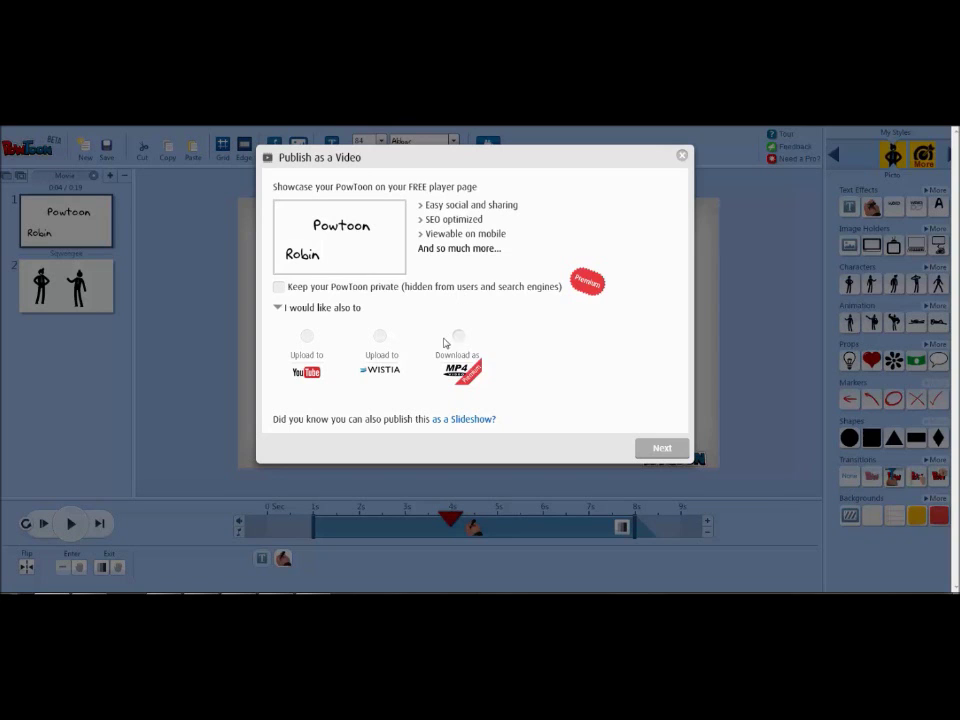
click(660, 451)
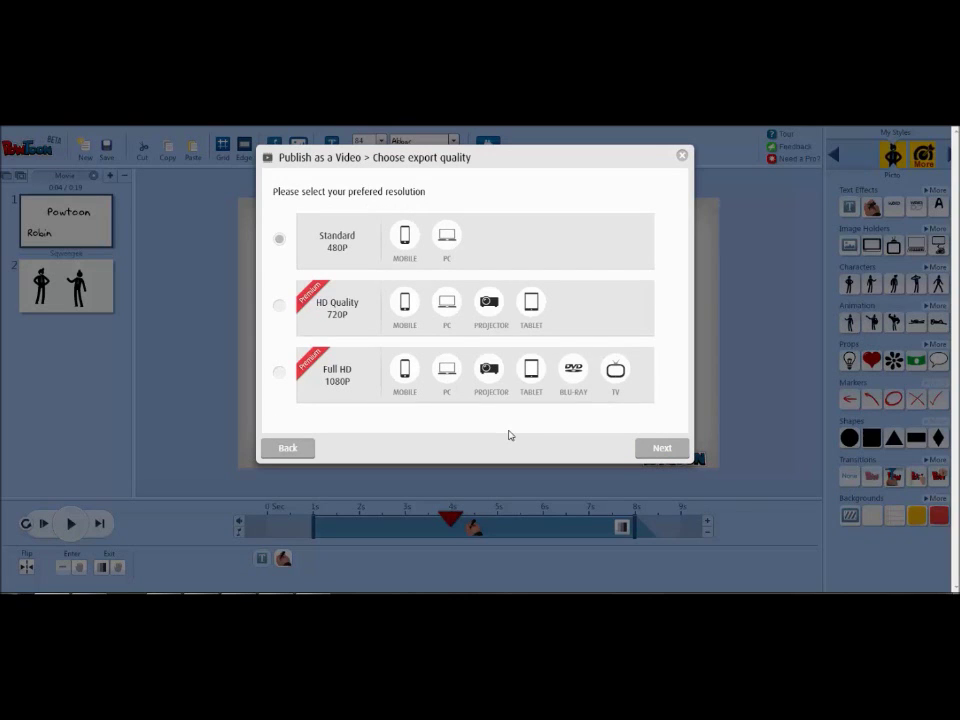
click(664, 449)
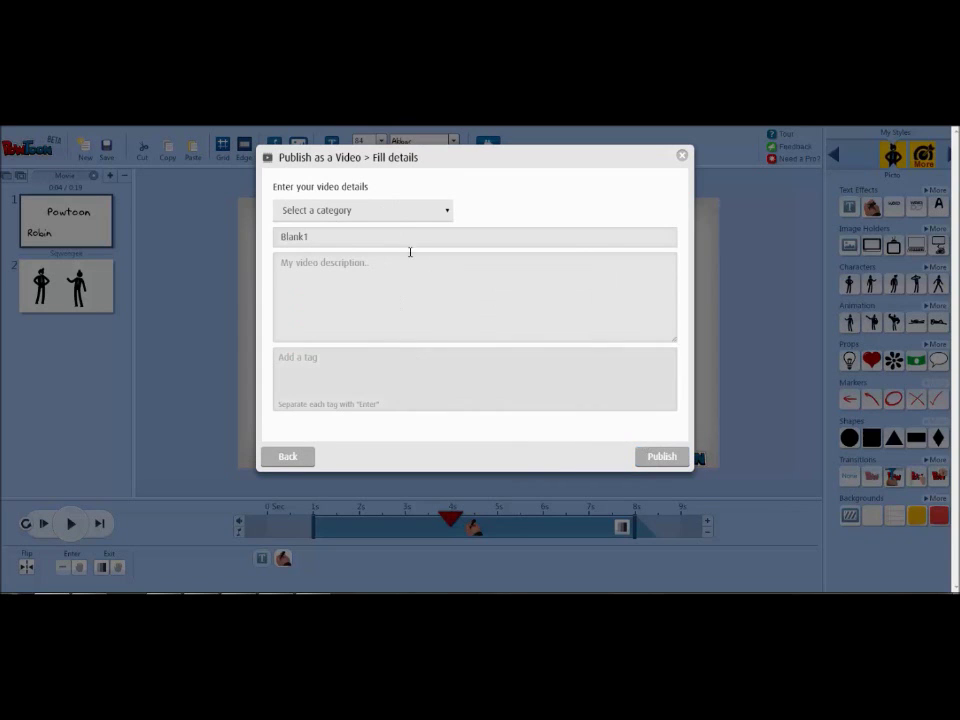